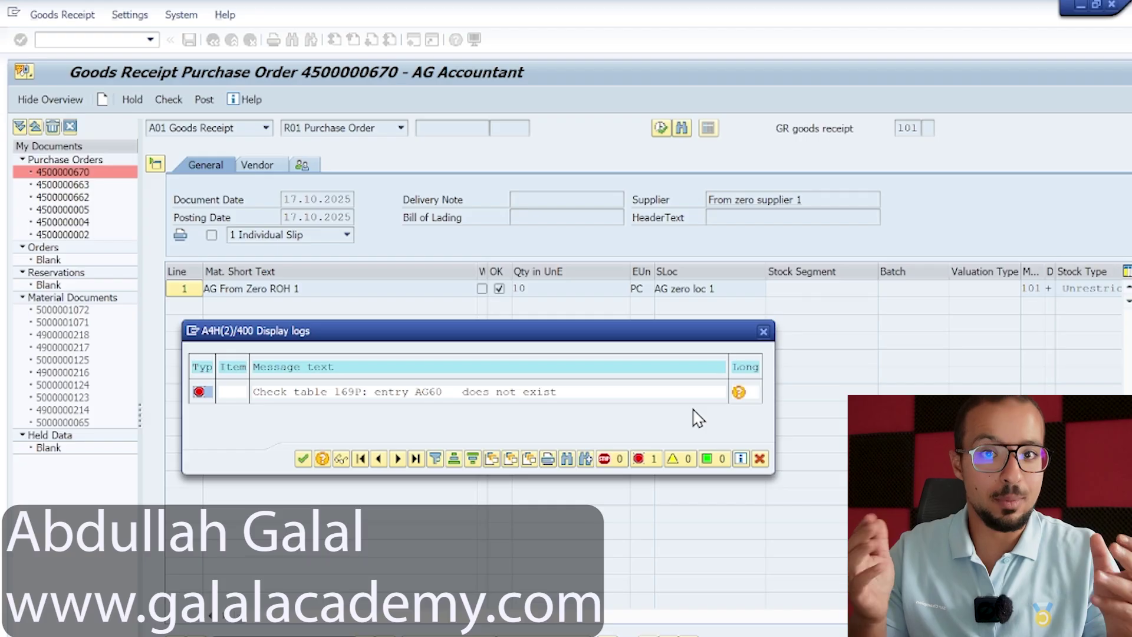
Switch to the browser and review the course options and the configuration roadmap flowchart on the SAP from Zero page
{"action": "key", "text": "alt+Tab"}
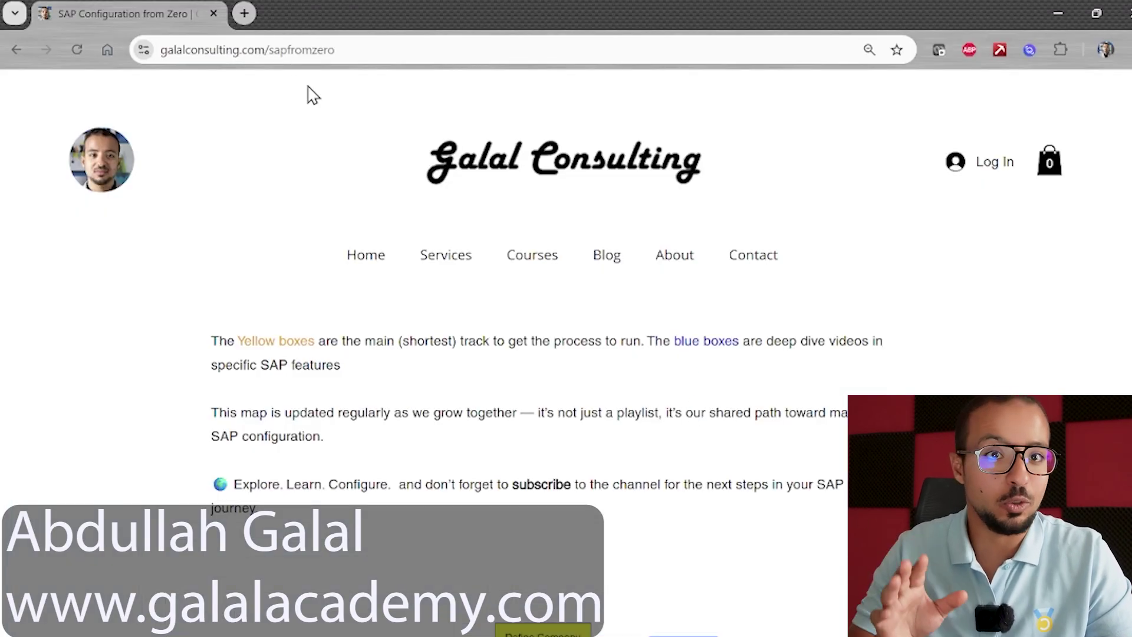
{"action": "mouse_move", "coordinate": [438, 277]}
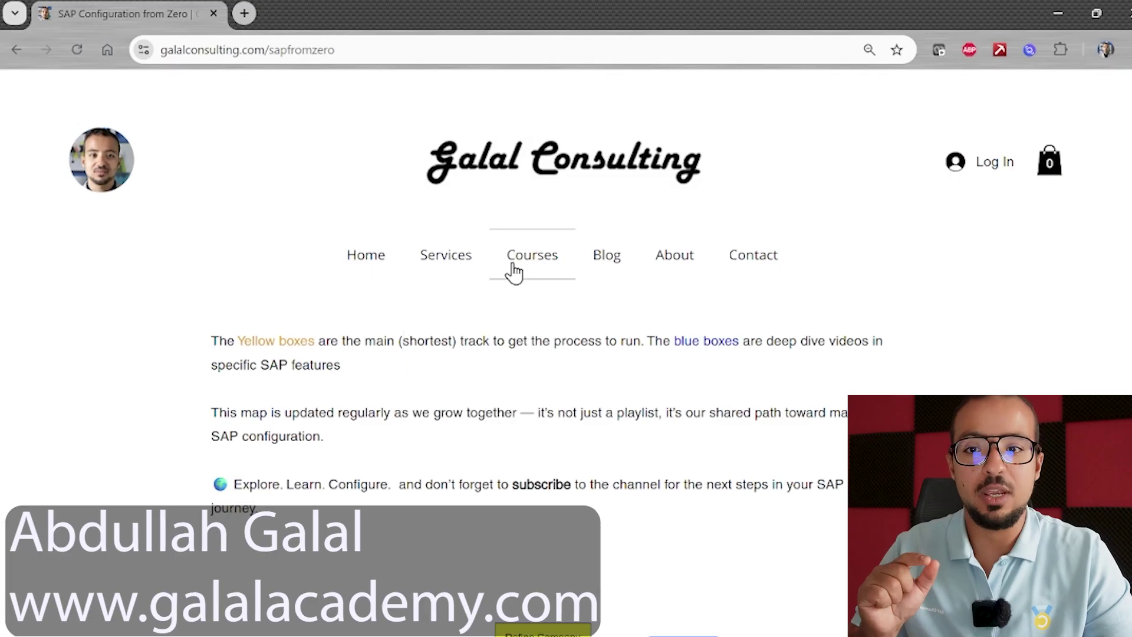
{"action": "mouse_move", "coordinate": [539, 270]}
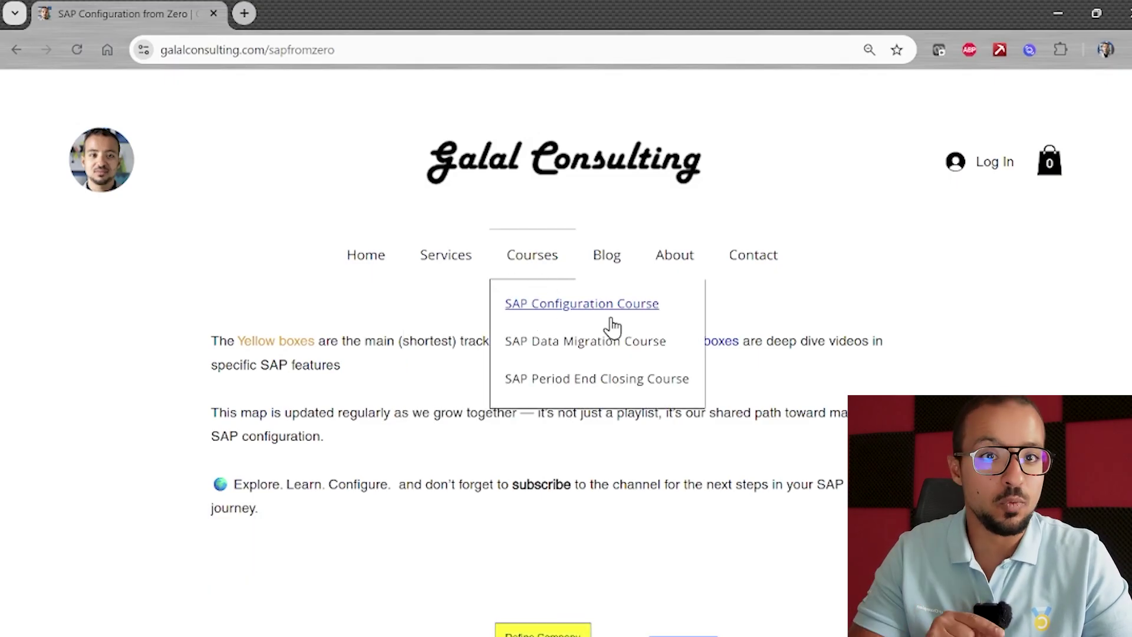
{"action": "scroll", "coordinate": [566, 472], "scroll_direction": "down", "scroll_amount": 4}
{"action": "scroll", "coordinate": [778, 522], "scroll_direction": "up", "scroll_amount": 4}
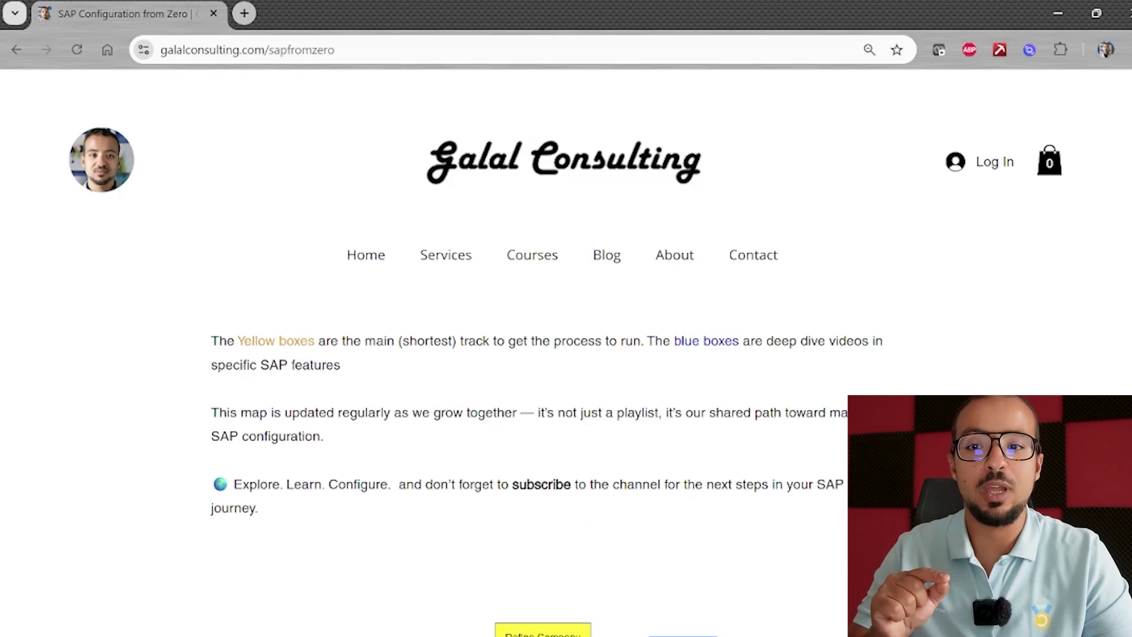
{"action": "scroll", "coordinate": [741, 531], "scroll_direction": "down", "scroll_amount": 4}
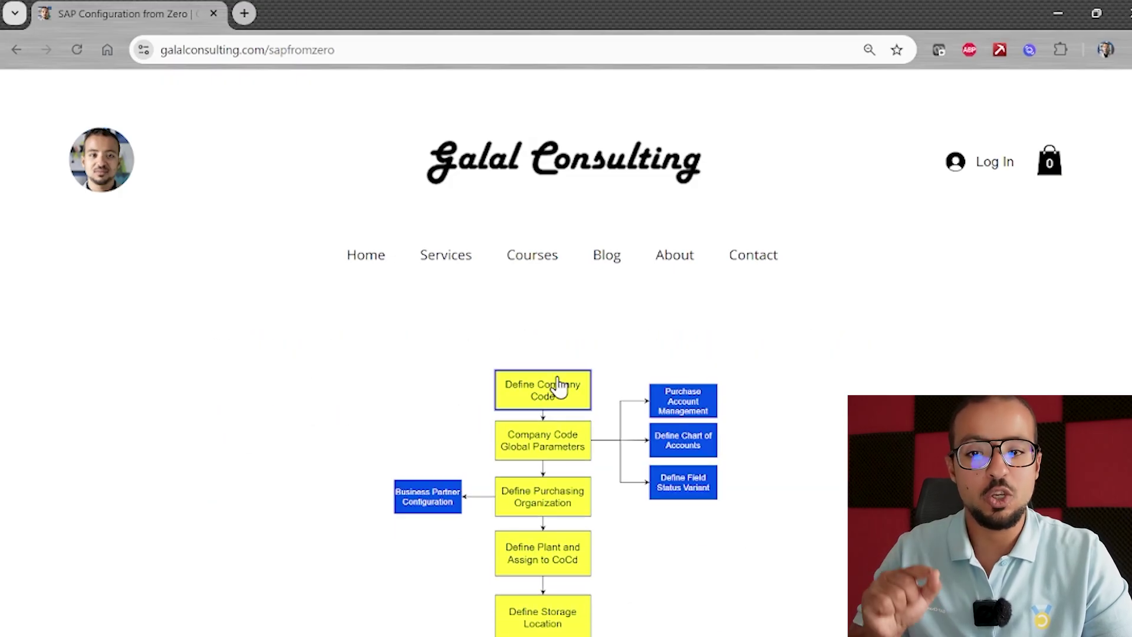
{"action": "scroll", "coordinate": [723, 411], "scroll_direction": "down", "scroll_amount": 4}
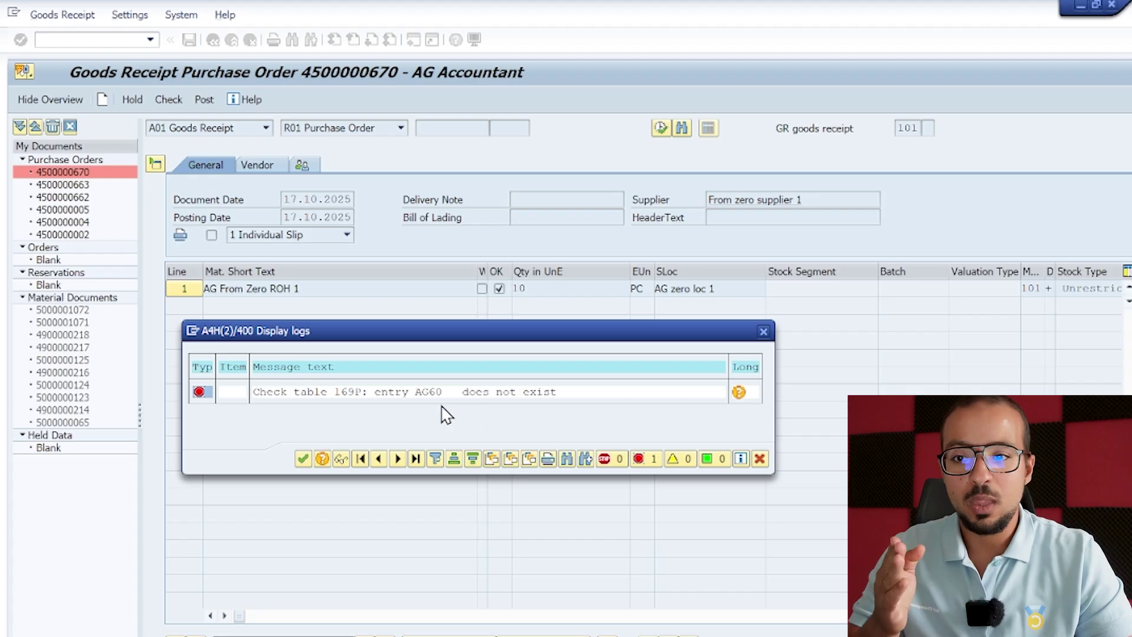
Open the long text of the table 169P error in the goods receipt log, read the diagnosis and close it
{"action": "left_click", "coordinate": [741, 393]}
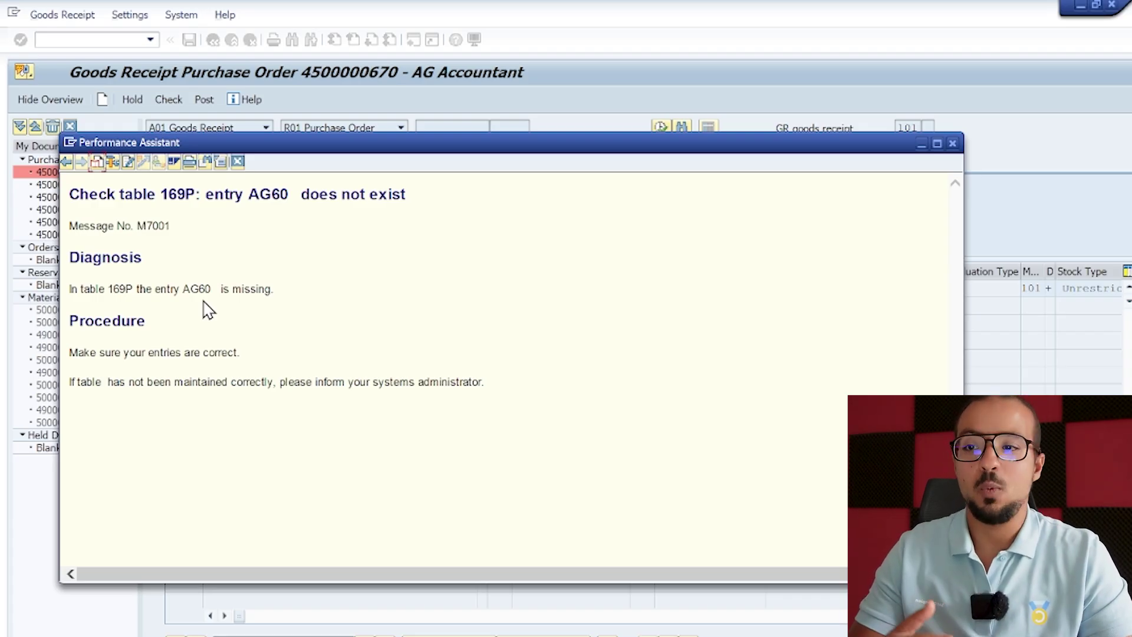
{"action": "double_click", "coordinate": [116, 289]}
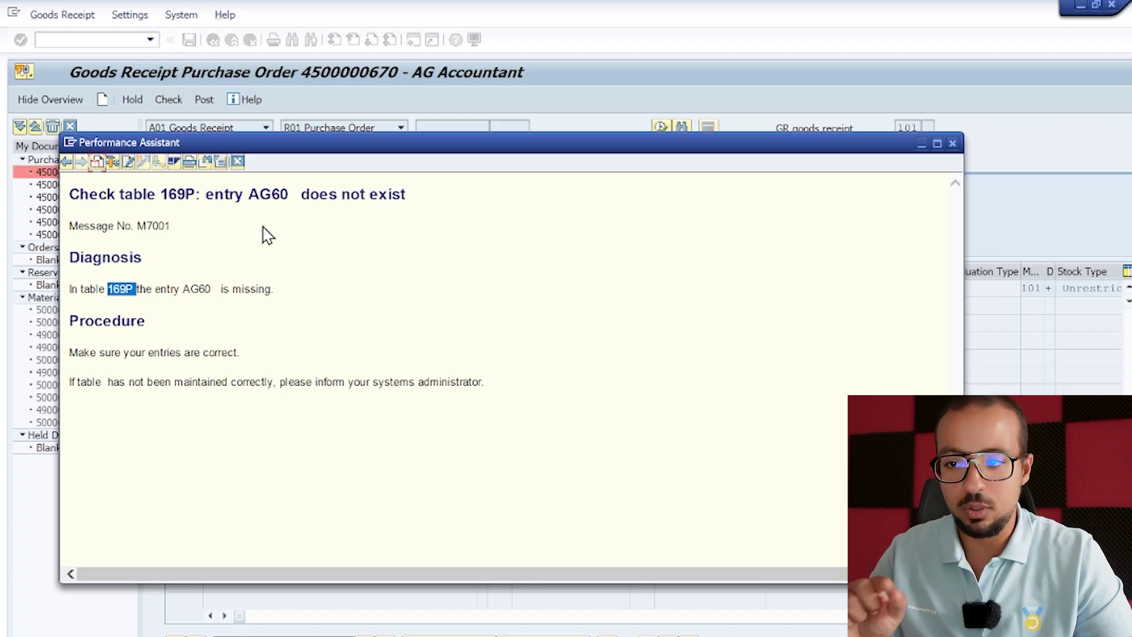
{"action": "left_click", "coordinate": [238, 161]}
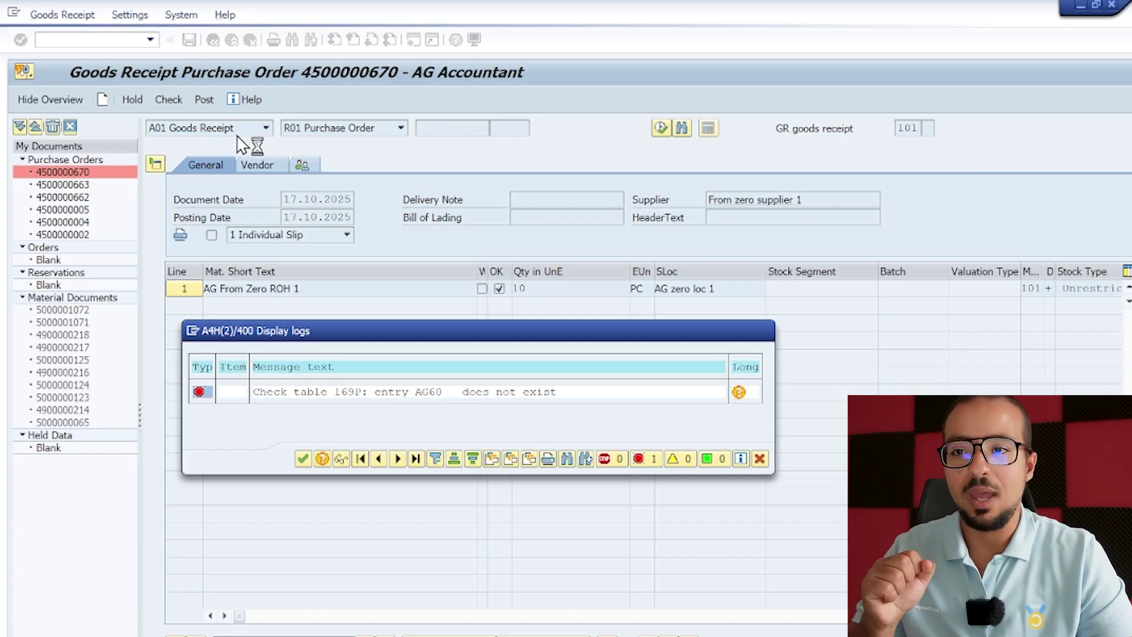
Close the goods receipt error log and open transaction SE16N in a new session for table T169P
{"action": "left_click", "coordinate": [761, 458]}
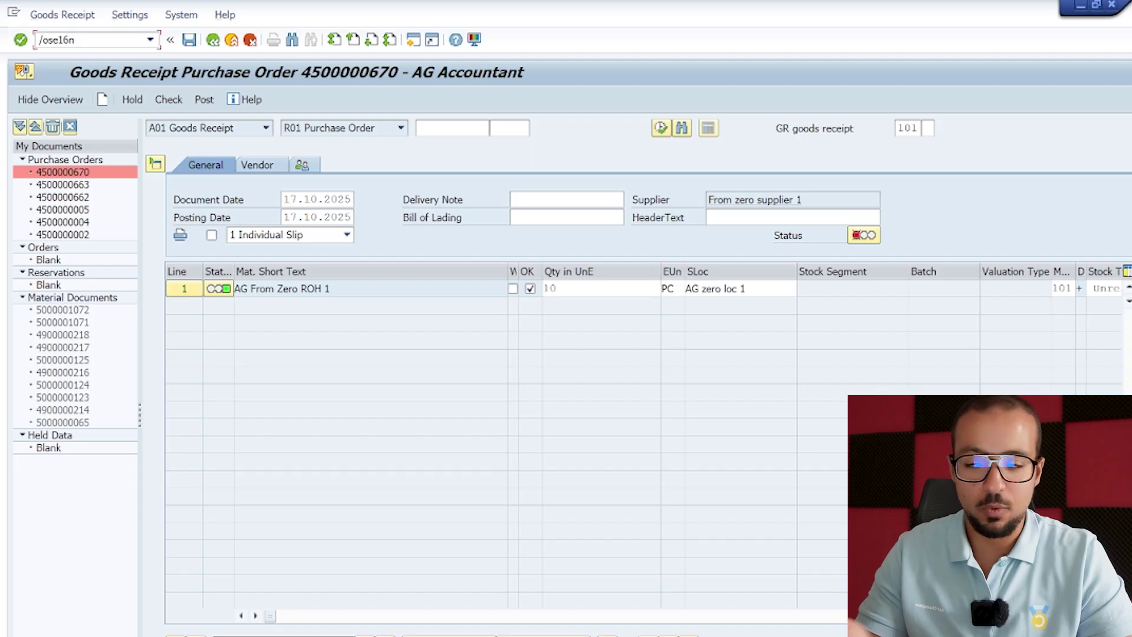
{"action": "key", "text": "Return"}
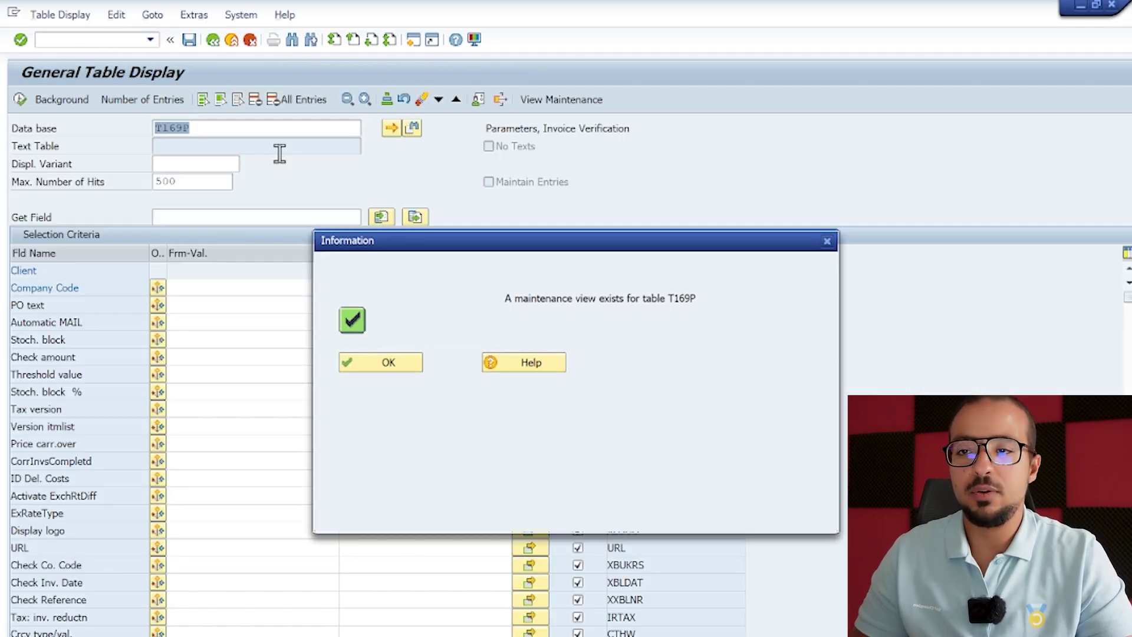
{"action": "left_click", "coordinate": [387, 362]}
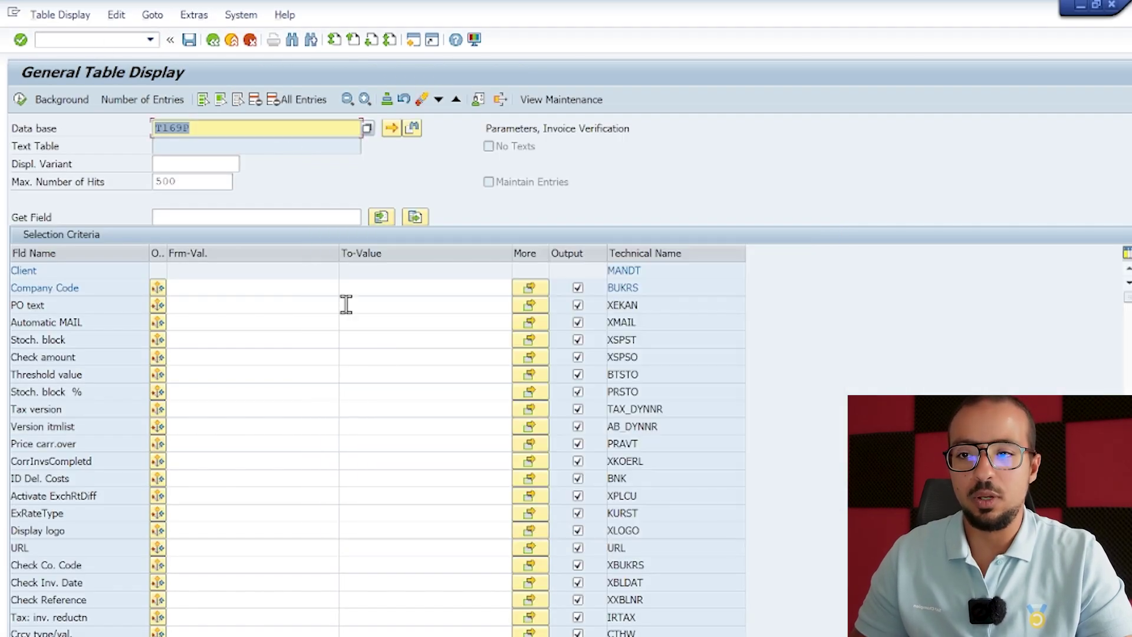
Try to look up the table as 169P without the T prefix, and restore the table name T169P
{"action": "left_click", "coordinate": [251, 130]}
{"action": "key", "text": "Home"}
{"action": "key", "text": "Delete"}
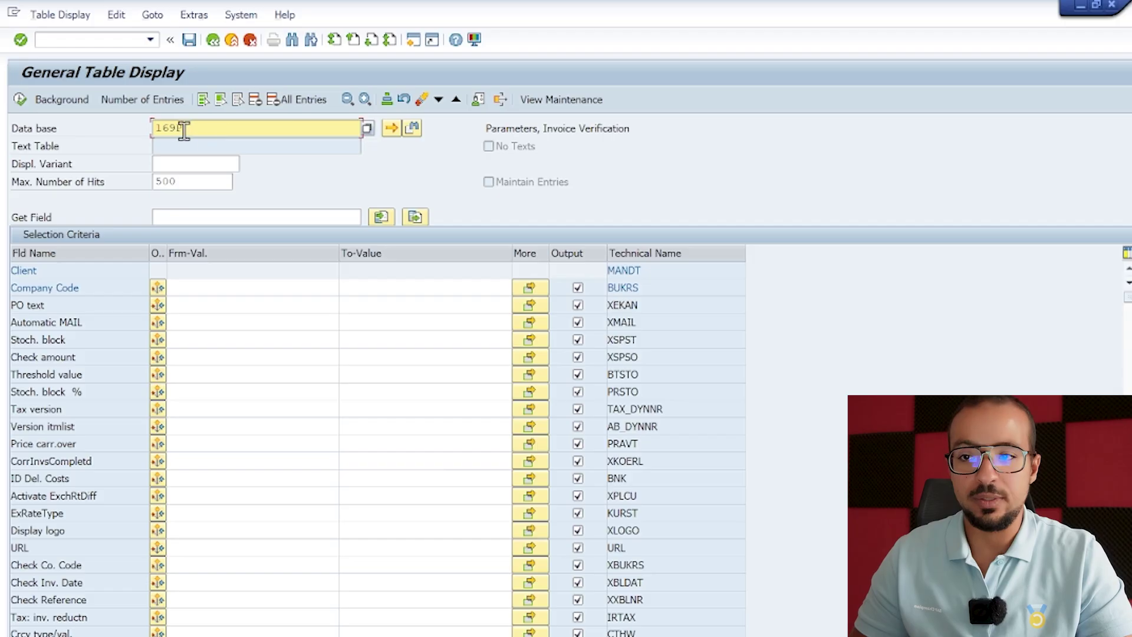
{"action": "key", "text": "Return"}
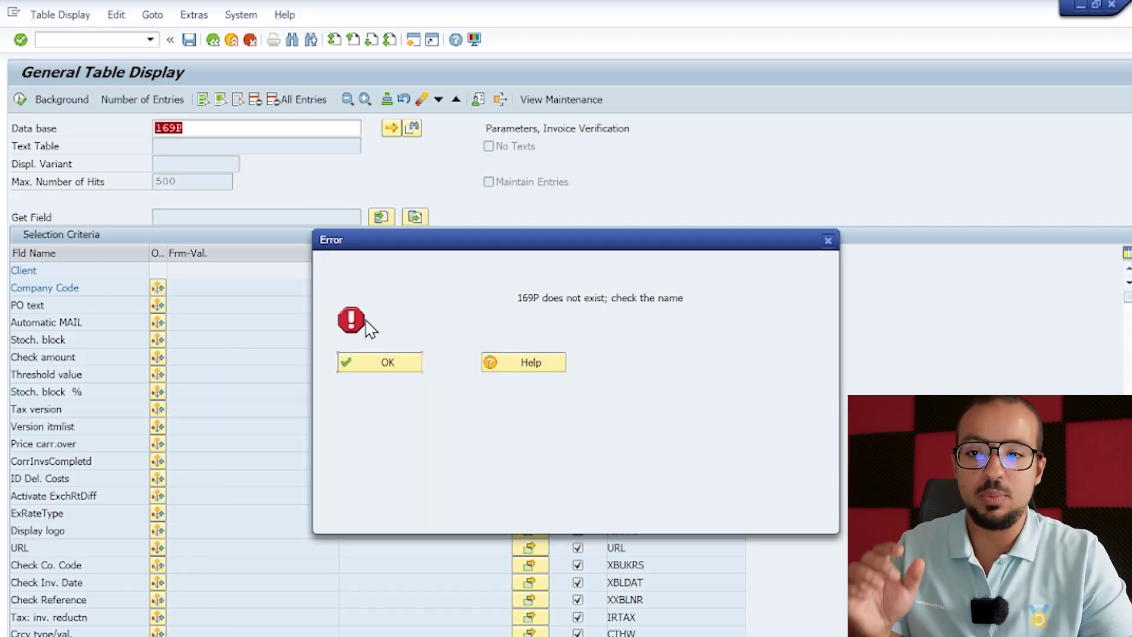
{"action": "left_click", "coordinate": [388, 375]}
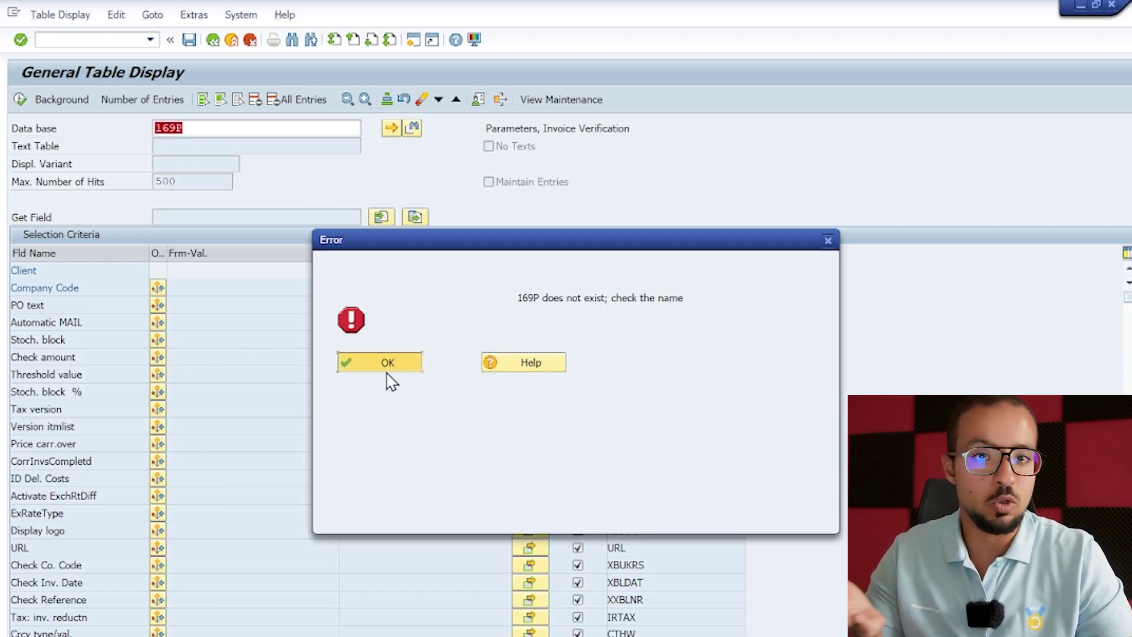
{"action": "left_click", "coordinate": [156, 127]}
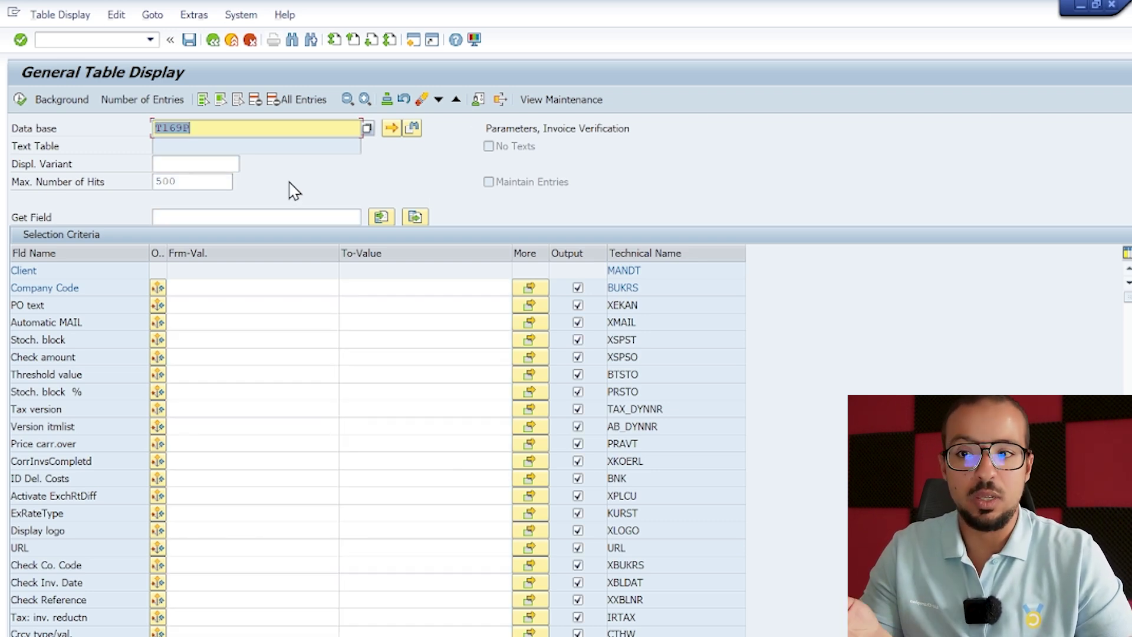
Display all entries of table T169P and open the detailed display of company code 0001
{"action": "left_click_drag", "start_coordinate": [630, 128], "coordinate": [531, 128]}
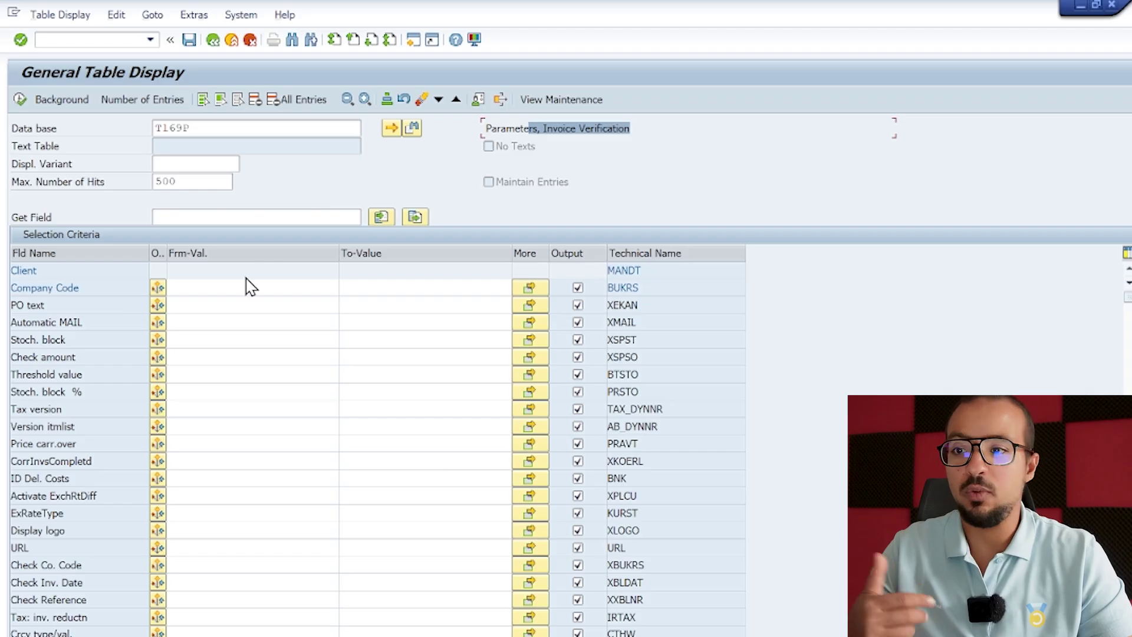
{"action": "left_click", "coordinate": [24, 101]}
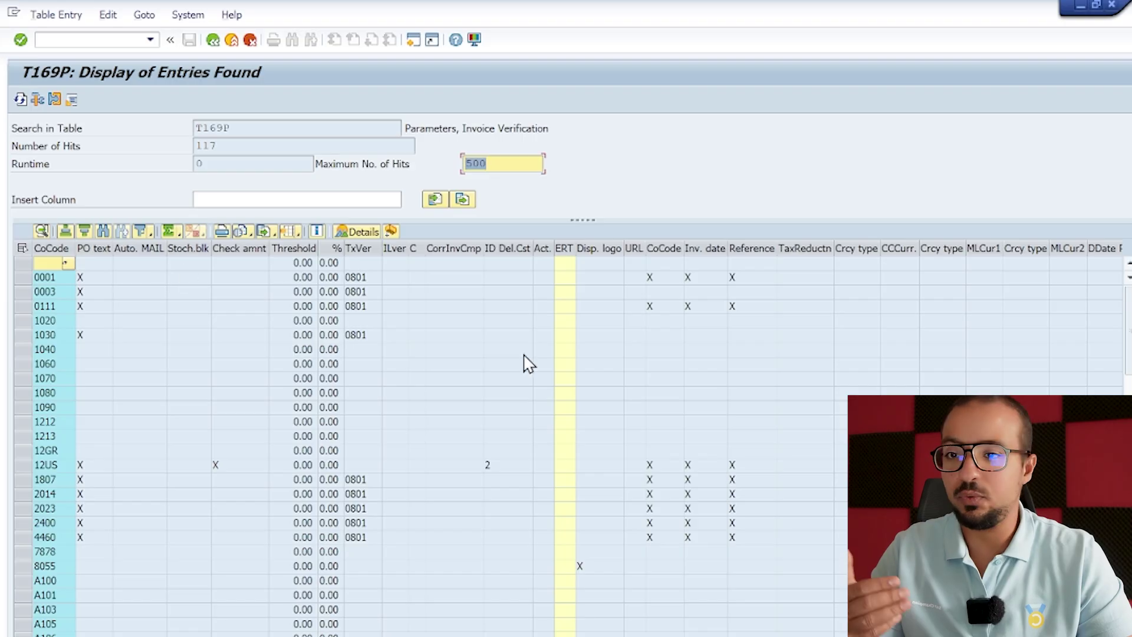
{"action": "double_click", "coordinate": [126, 278]}
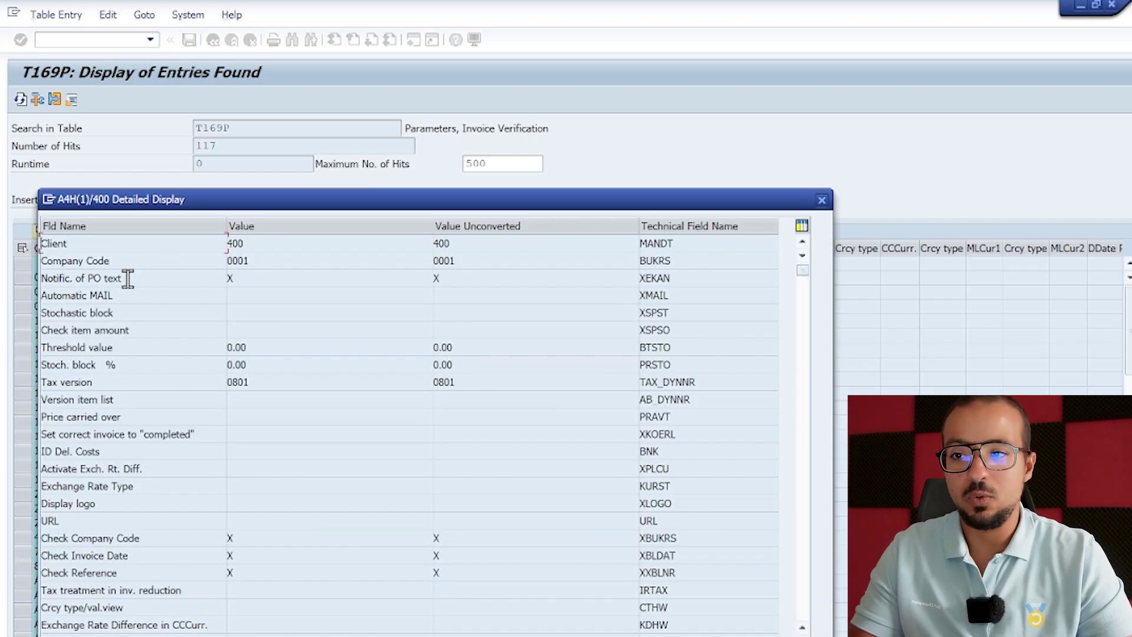
Examine the PO text, Automatic MAIL and Stochastic block fields, look through the company code entries, and return to the table selection screen
{"action": "left_click", "coordinate": [105, 276]}
{"action": "left_click", "coordinate": [104, 298]}
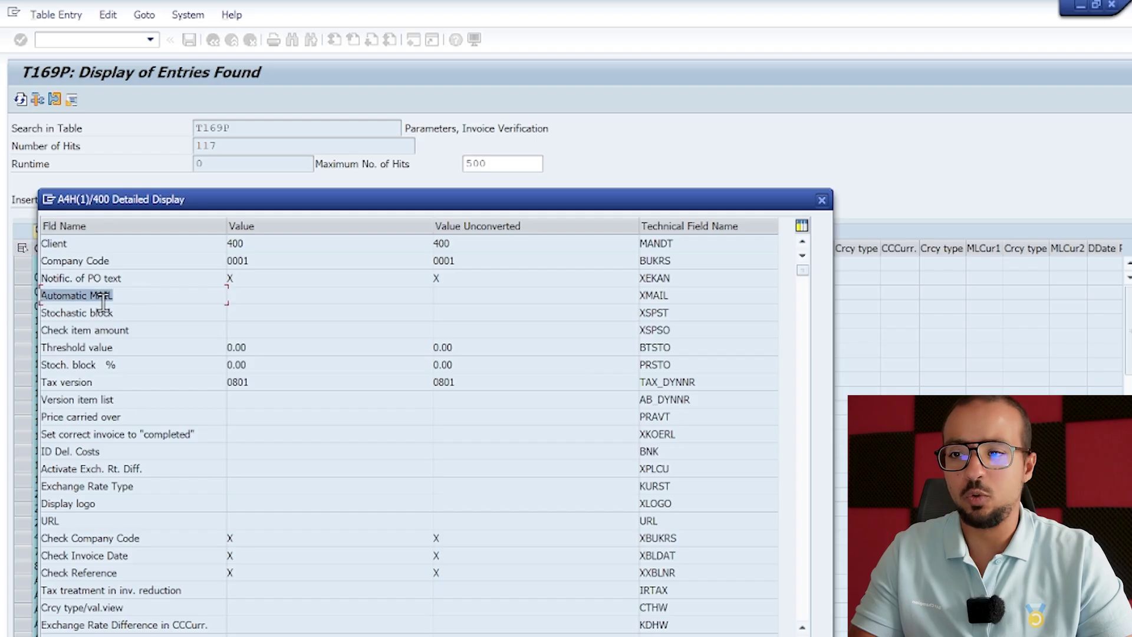
{"action": "left_click", "coordinate": [144, 314]}
{"action": "left_click_drag", "start_coordinate": [108, 319], "coordinate": [46, 322]}
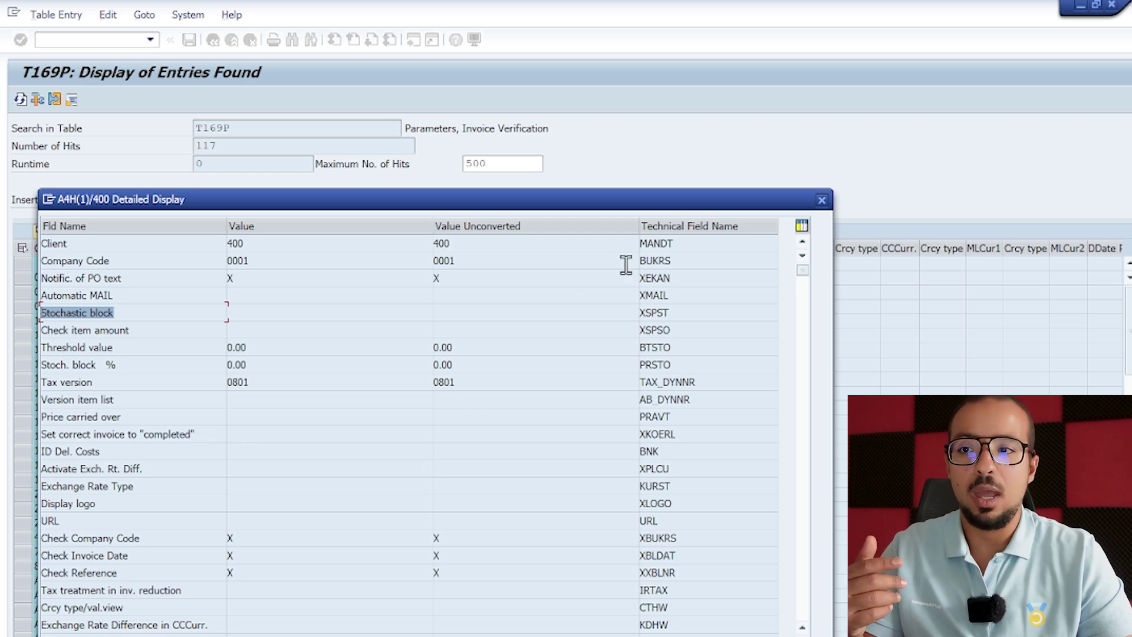
{"action": "left_click", "coordinate": [822, 200]}
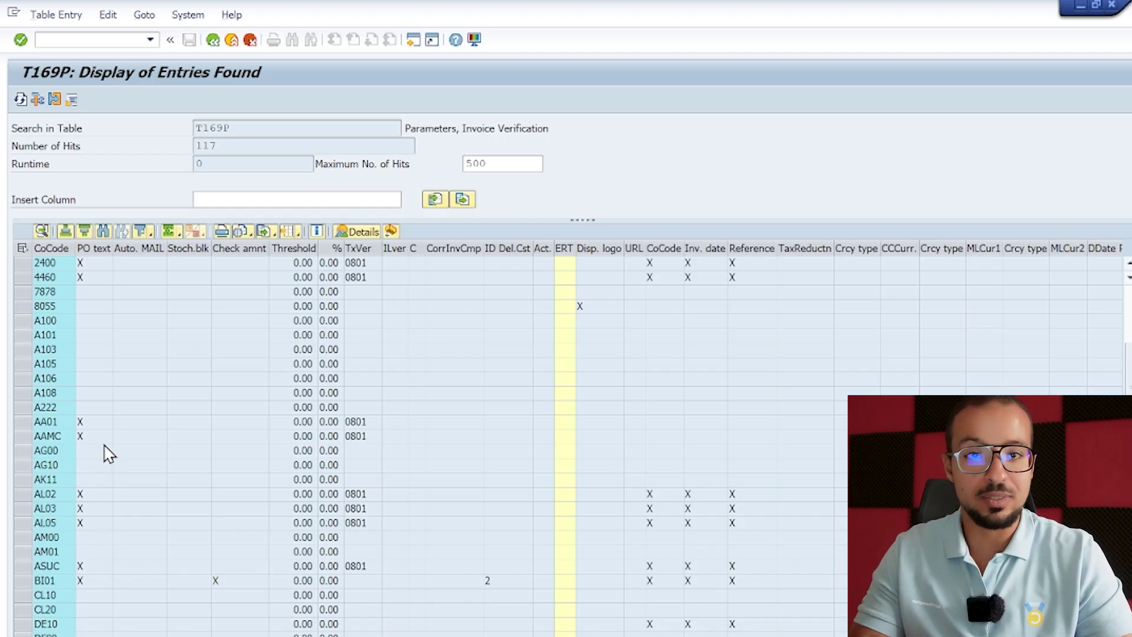
{"action": "left_click", "coordinate": [212, 41]}
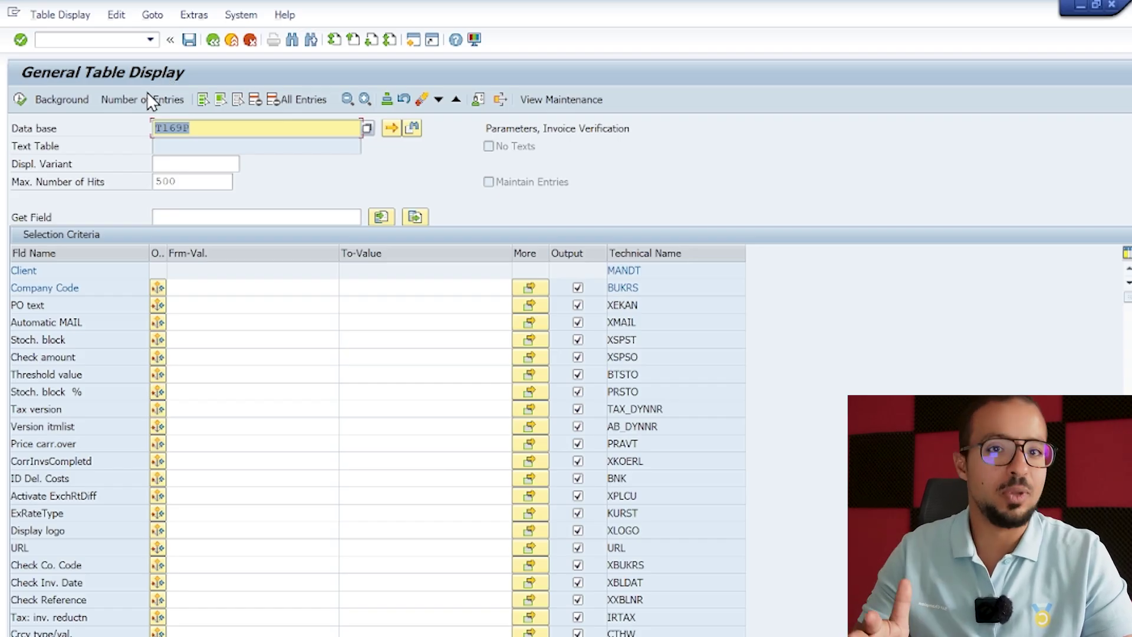
Open transaction SM30 in a new session and open table T169P for editing without restrictions
{"action": "left_click", "coordinate": [79, 38]}
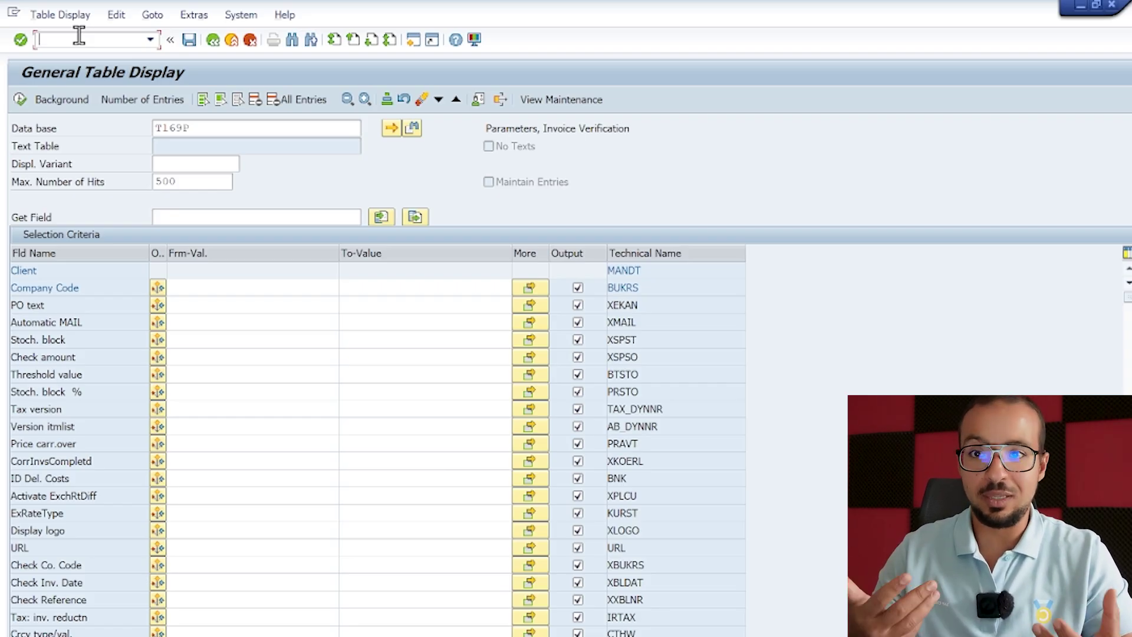
{"action": "left_click", "coordinate": [261, 124]}
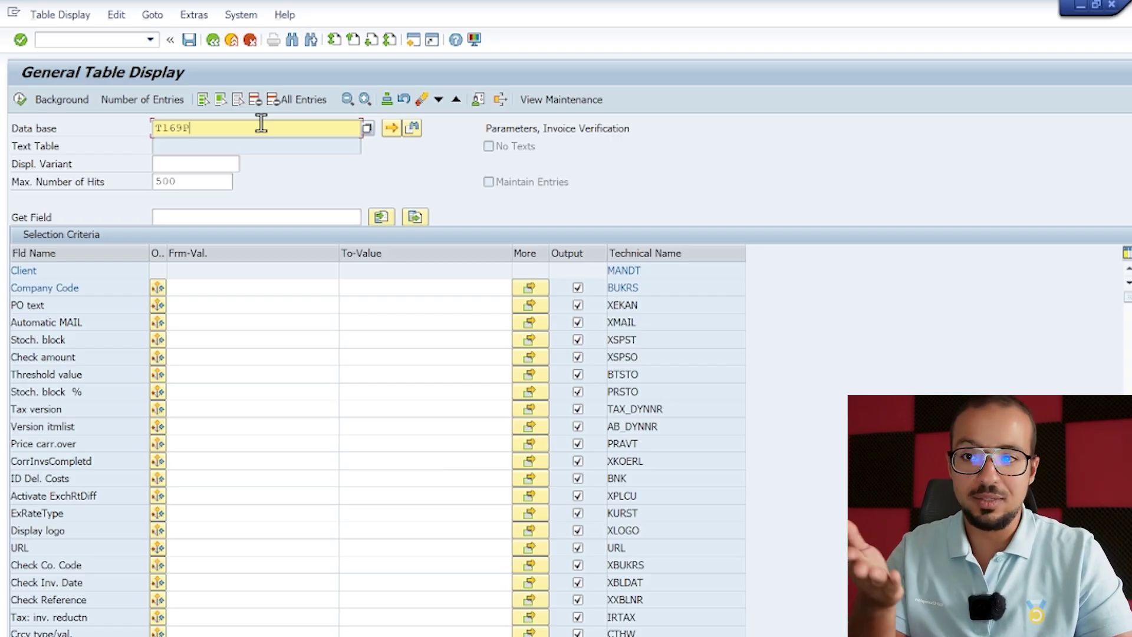
{"action": "left_click", "coordinate": [108, 40]}
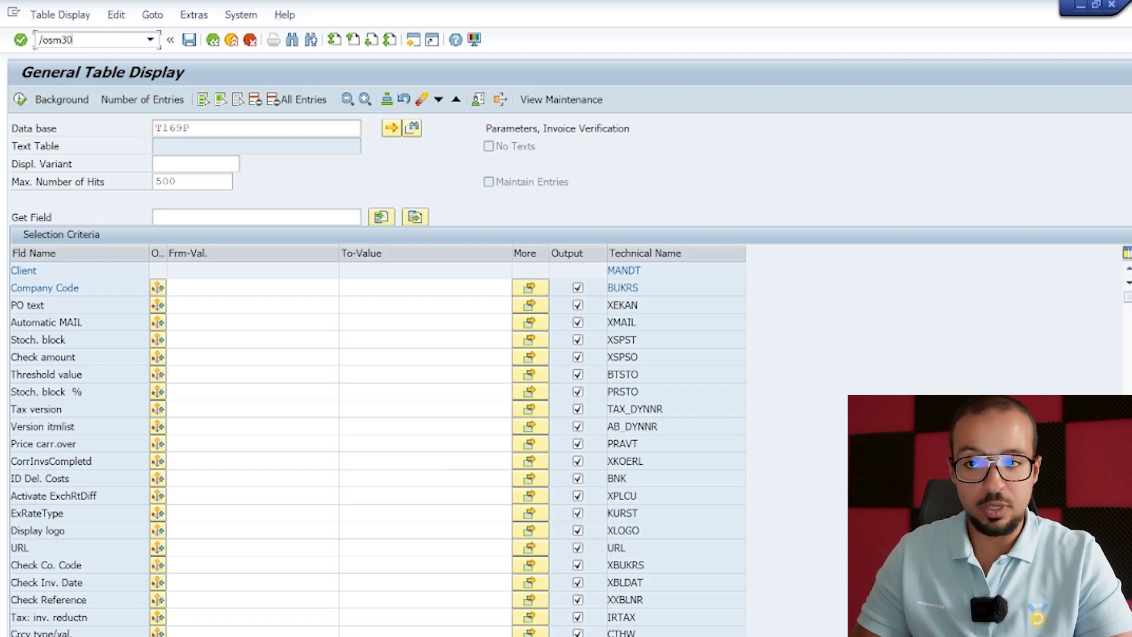
{"action": "key", "text": "Return"}
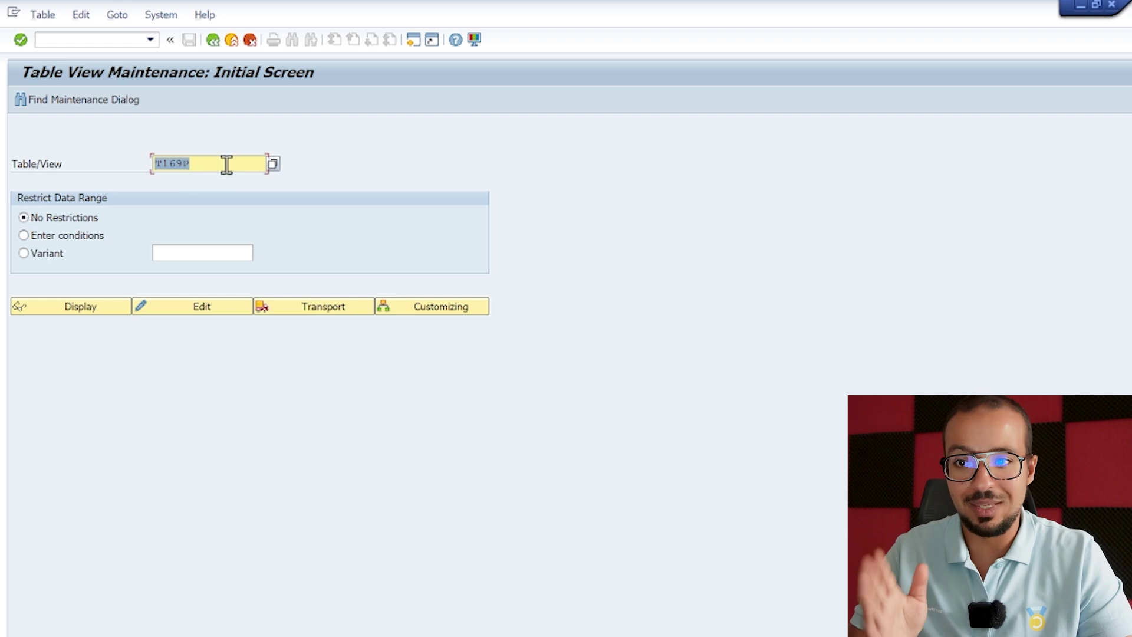
{"action": "left_click", "coordinate": [219, 310]}
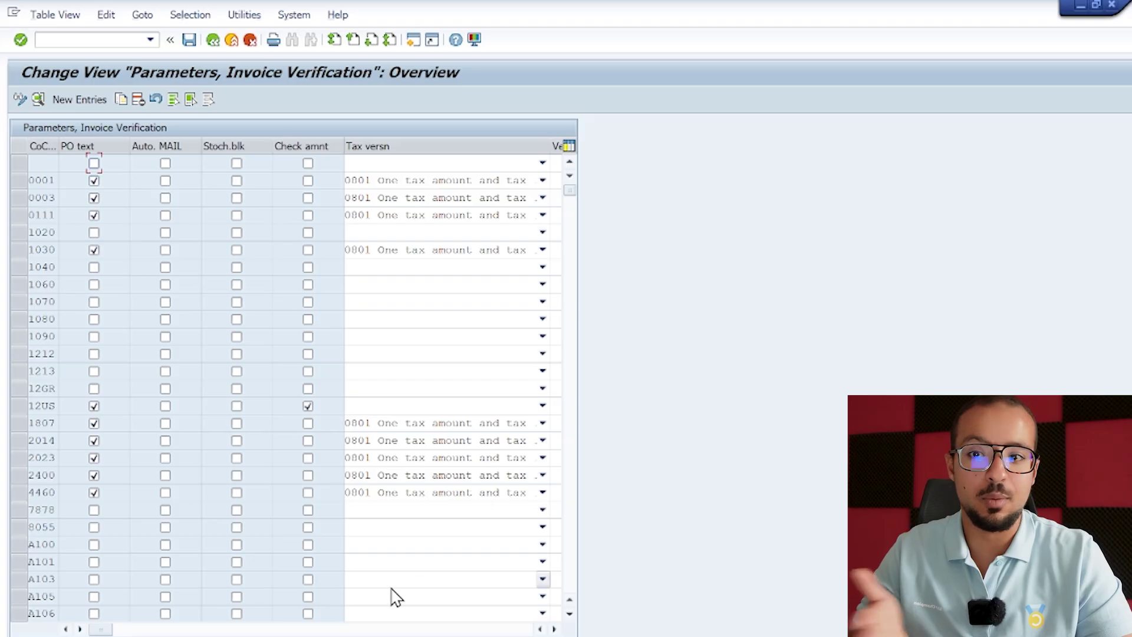
Review the invoice verification parameter columns and the company code 0001 entry, and return to the table maintenance initial screen
{"action": "left_click", "coordinate": [186, 629]}
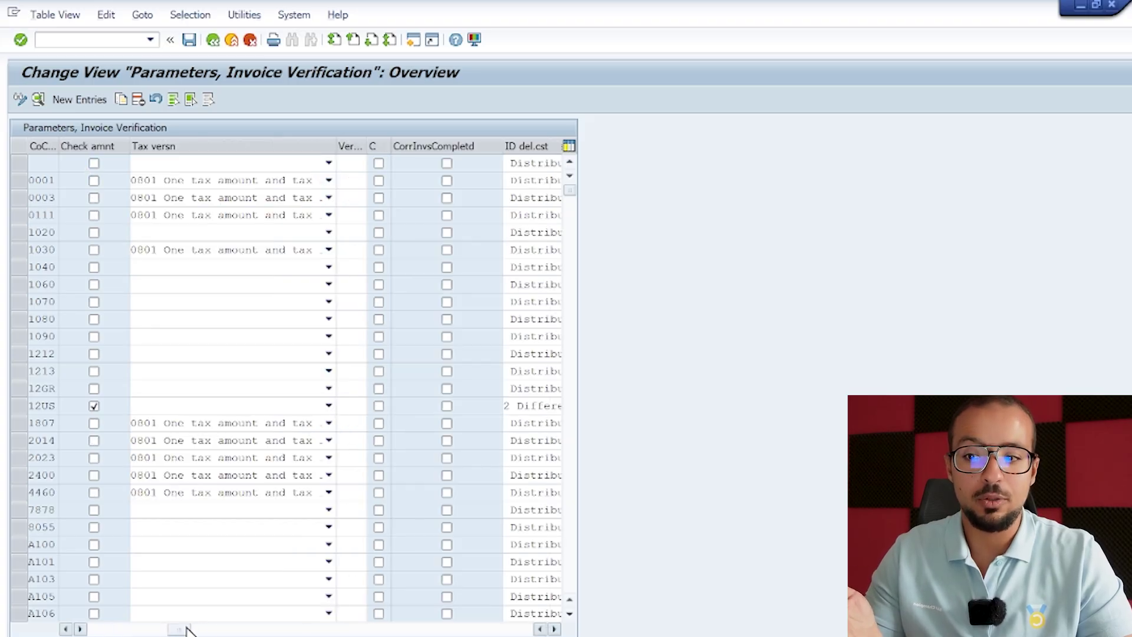
{"action": "left_click_drag", "start_coordinate": [186, 629], "coordinate": [109, 630]}
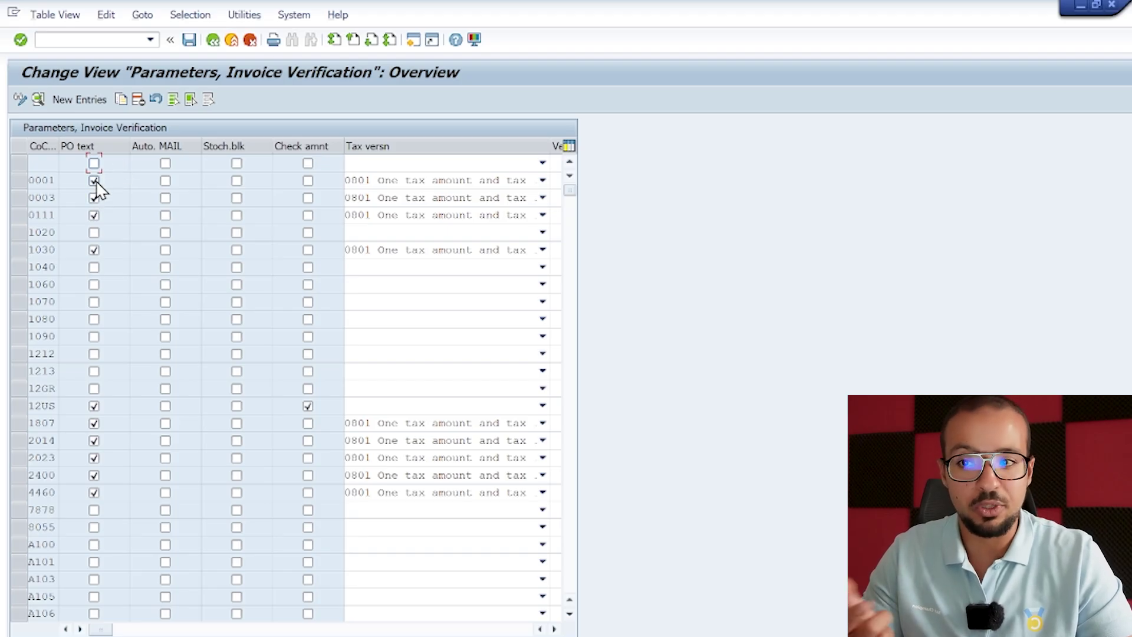
{"action": "left_click", "coordinate": [27, 185]}
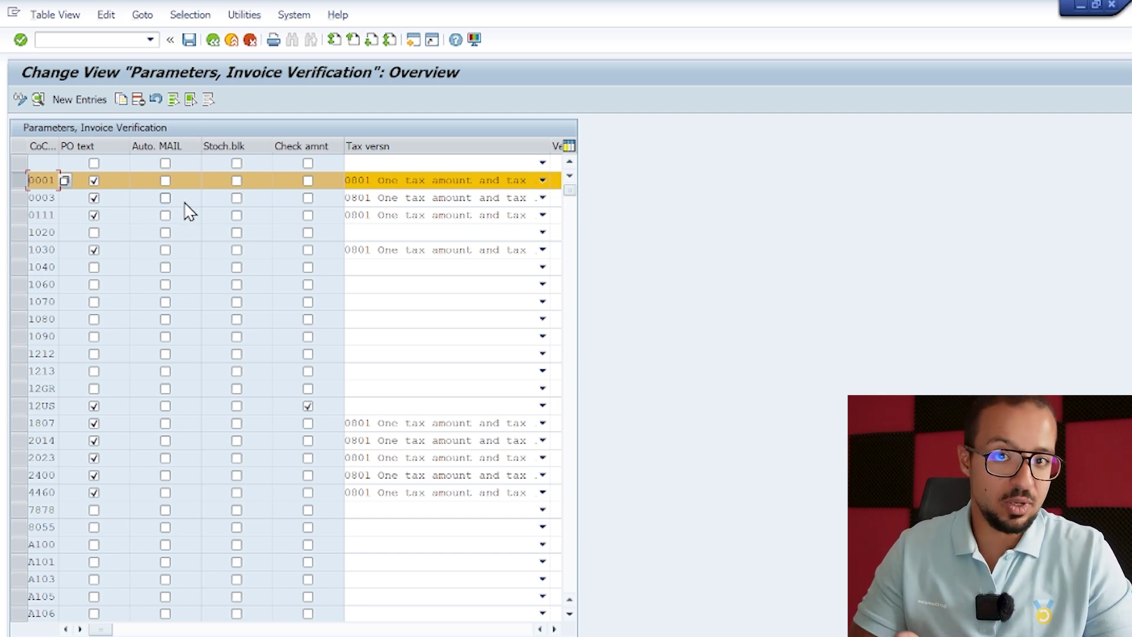
{"action": "left_click", "coordinate": [213, 40]}
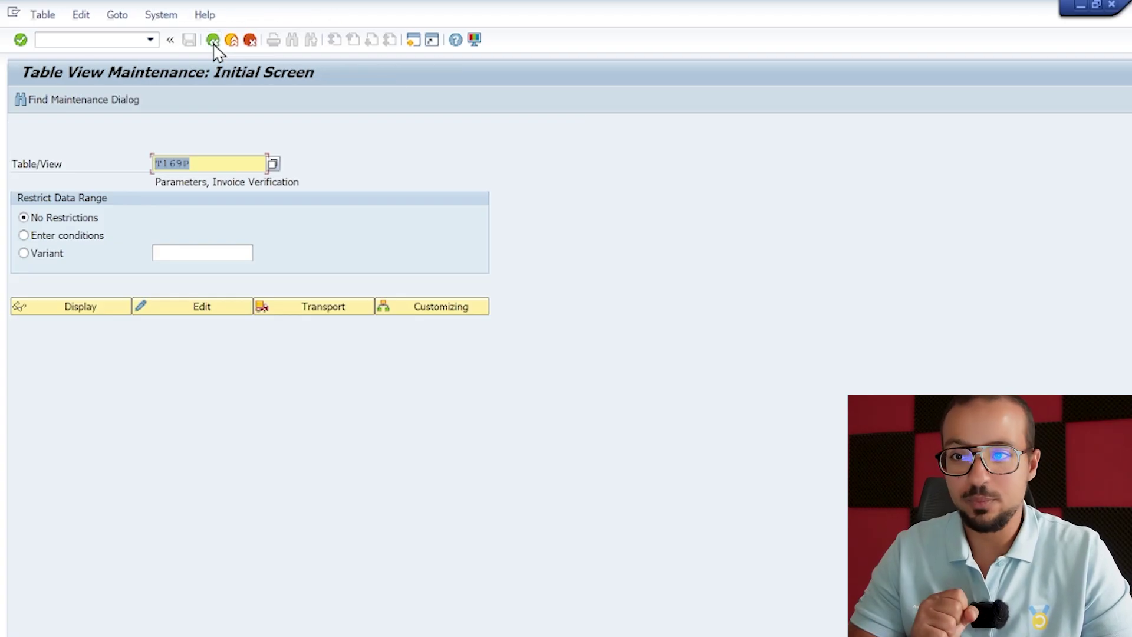
Display the customizing activities linked to T169P and examine the Set Check for Duplicate Invoices activity
{"action": "left_click", "coordinate": [442, 317]}
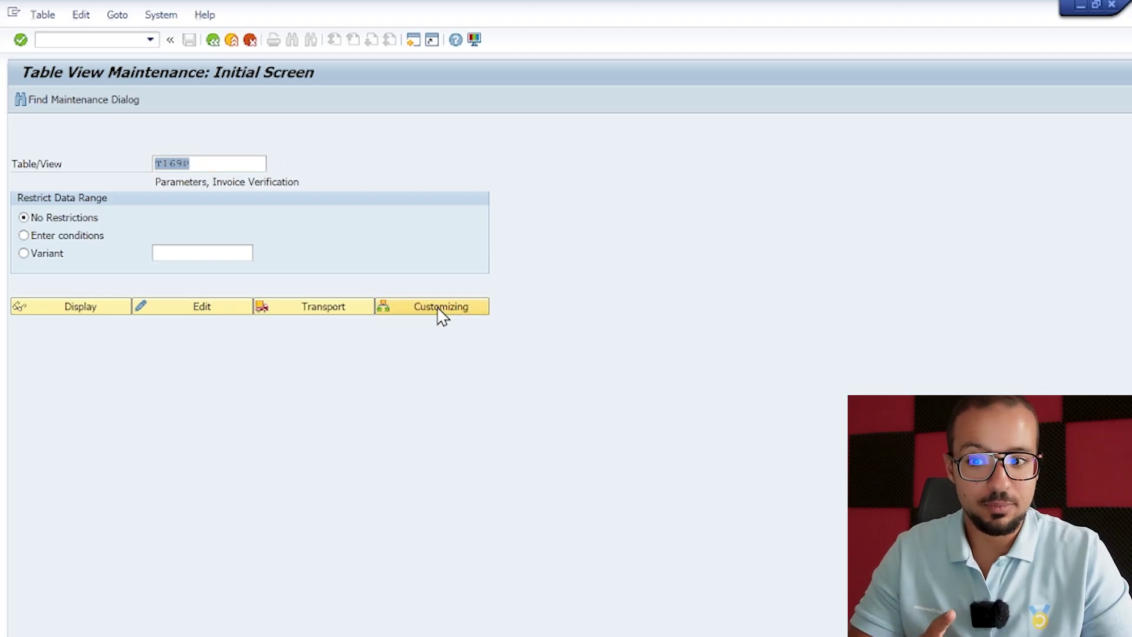
{"action": "left_click", "coordinate": [537, 203]}
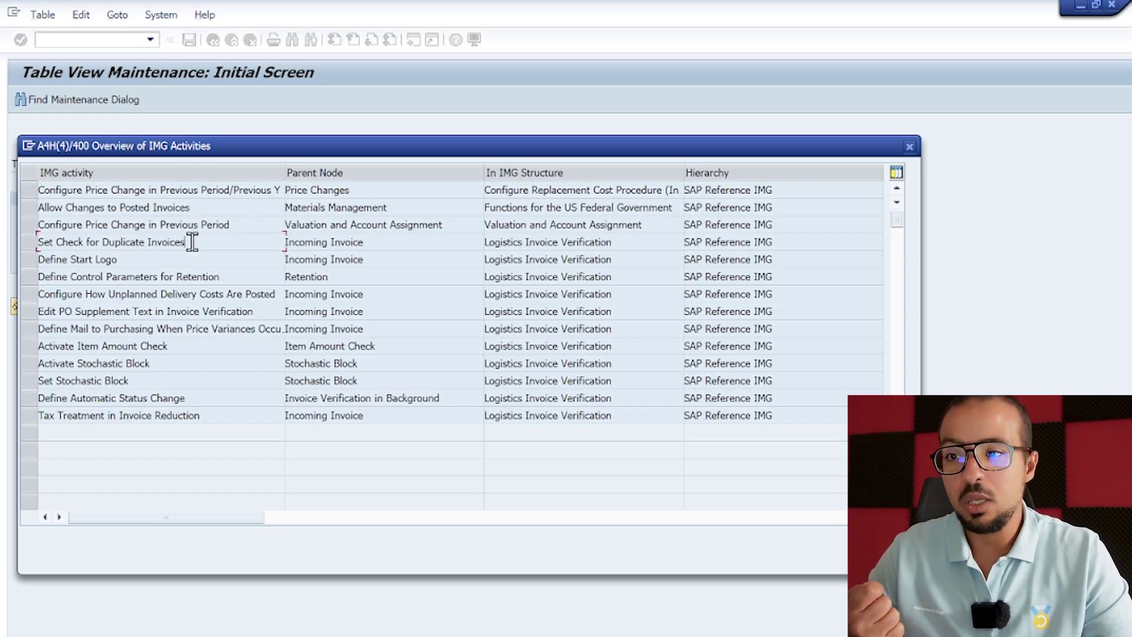
{"action": "left_click_drag", "start_coordinate": [201, 243], "coordinate": [9, 237]}
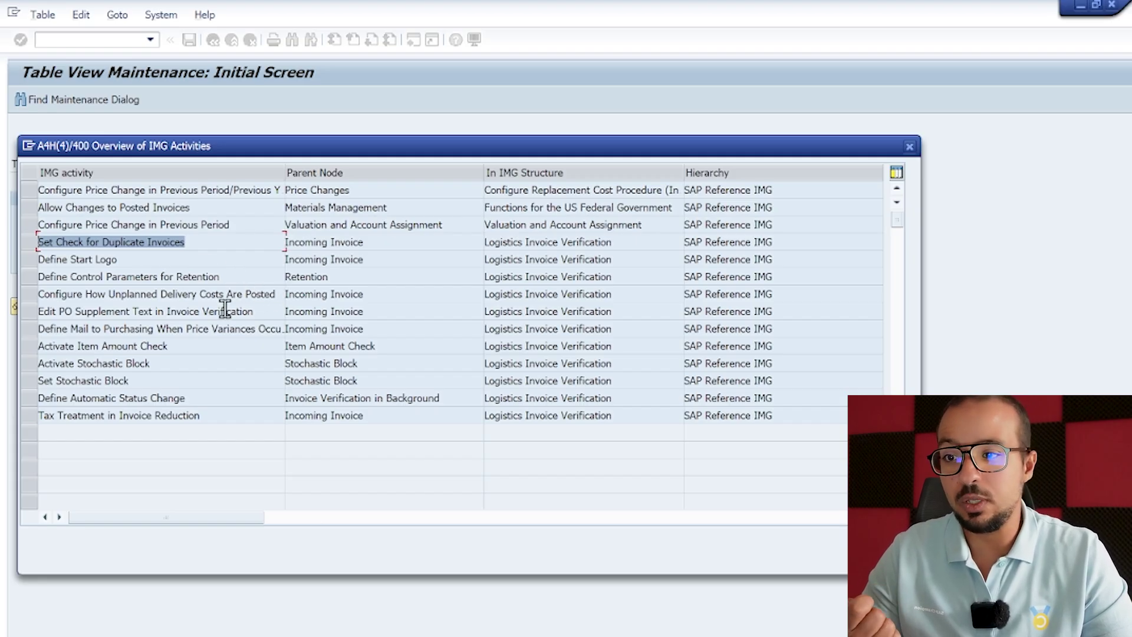
Locate the Set Check for Duplicate Invoices activity in the customizing structure and review its path under Logistics Invoice Verification, Incoming Invoice
{"action": "left_click_drag", "start_coordinate": [172, 347], "coordinate": [33, 341]}
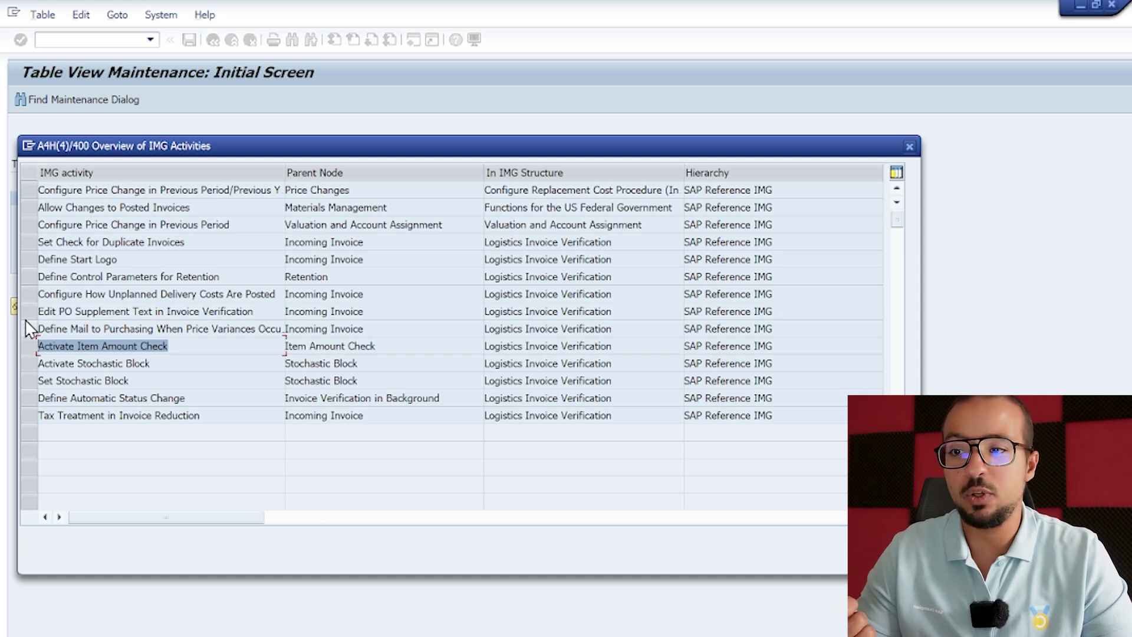
{"action": "left_click", "coordinate": [211, 243]}
{"action": "left_click", "coordinate": [30, 242]}
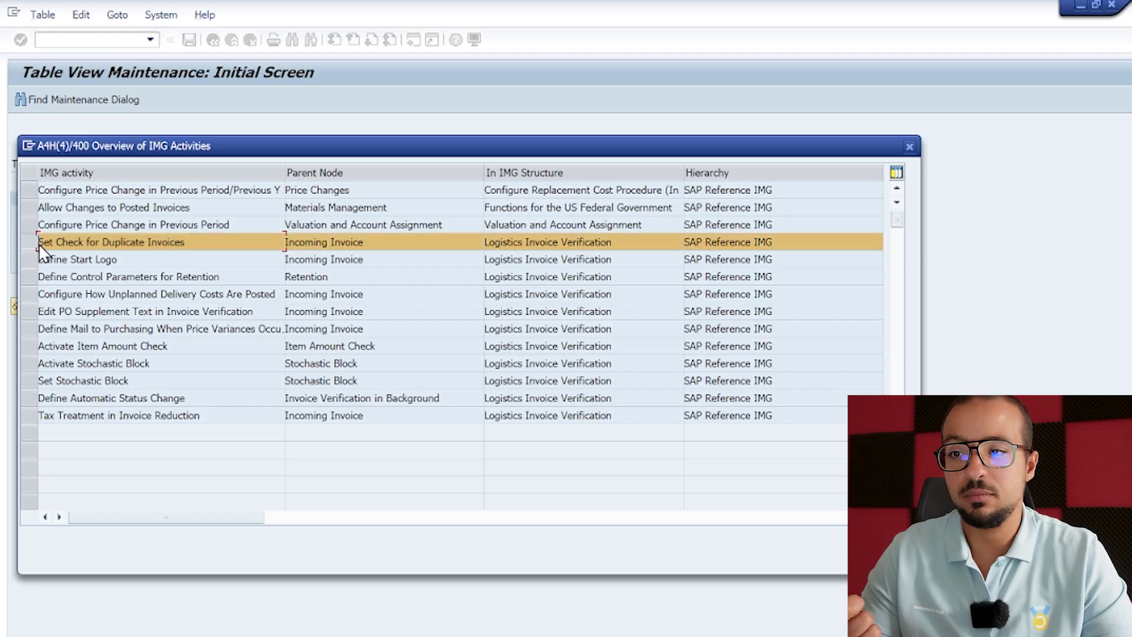
{"action": "double_click", "coordinate": [152, 242]}
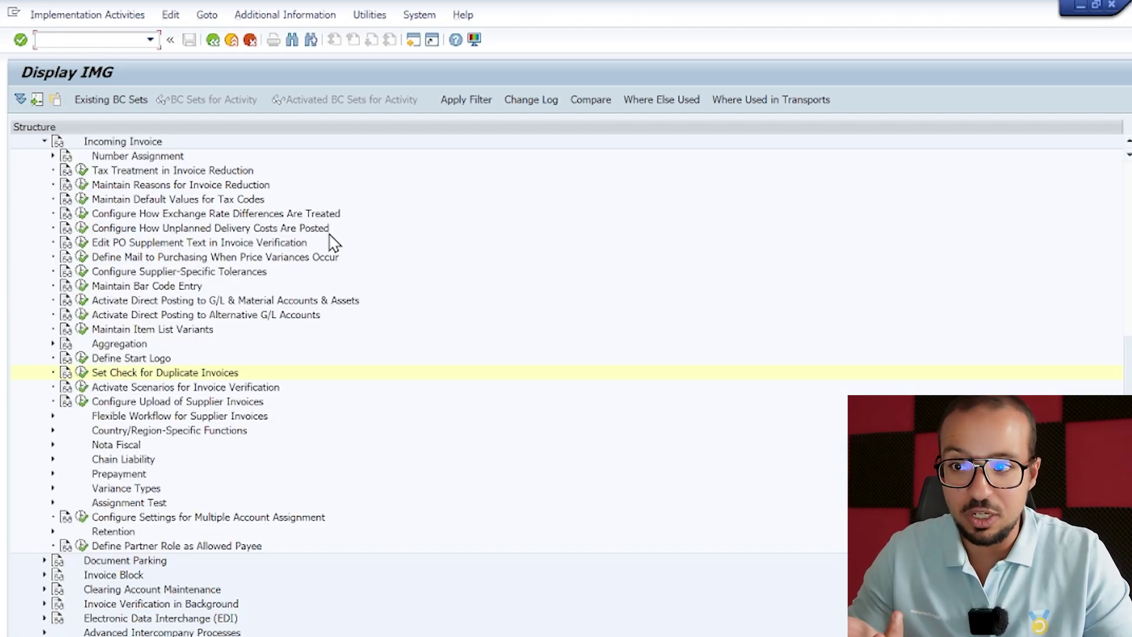
{"action": "scroll", "coordinate": [263, 268], "scroll_direction": "up", "scroll_amount": 2}
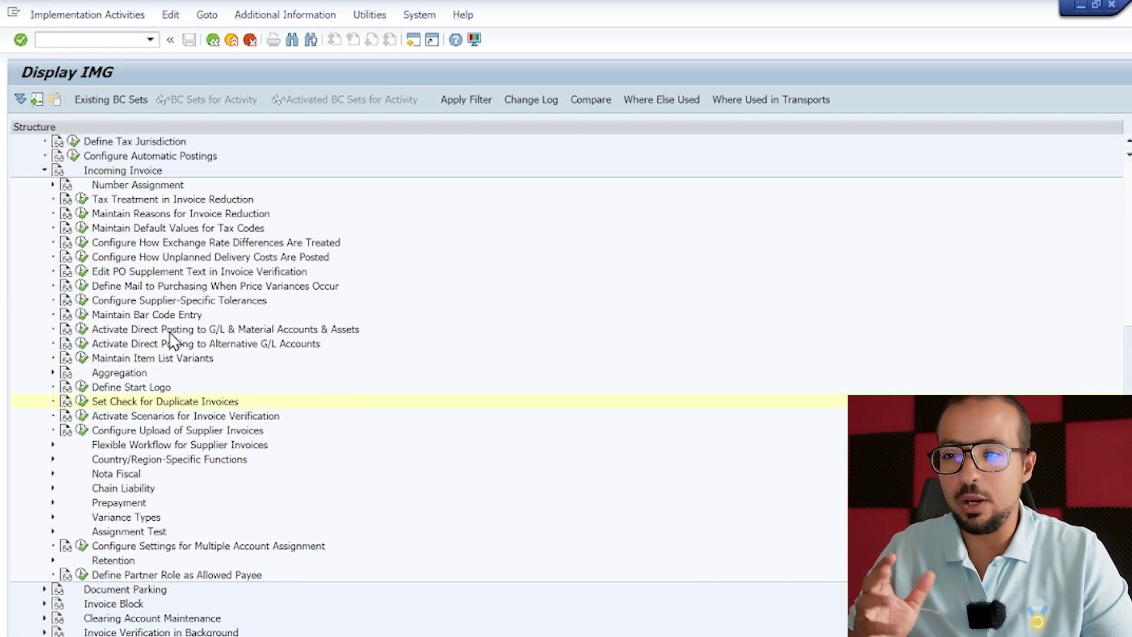
{"action": "scroll", "coordinate": [174, 334], "scroll_direction": "up", "scroll_amount": 5}
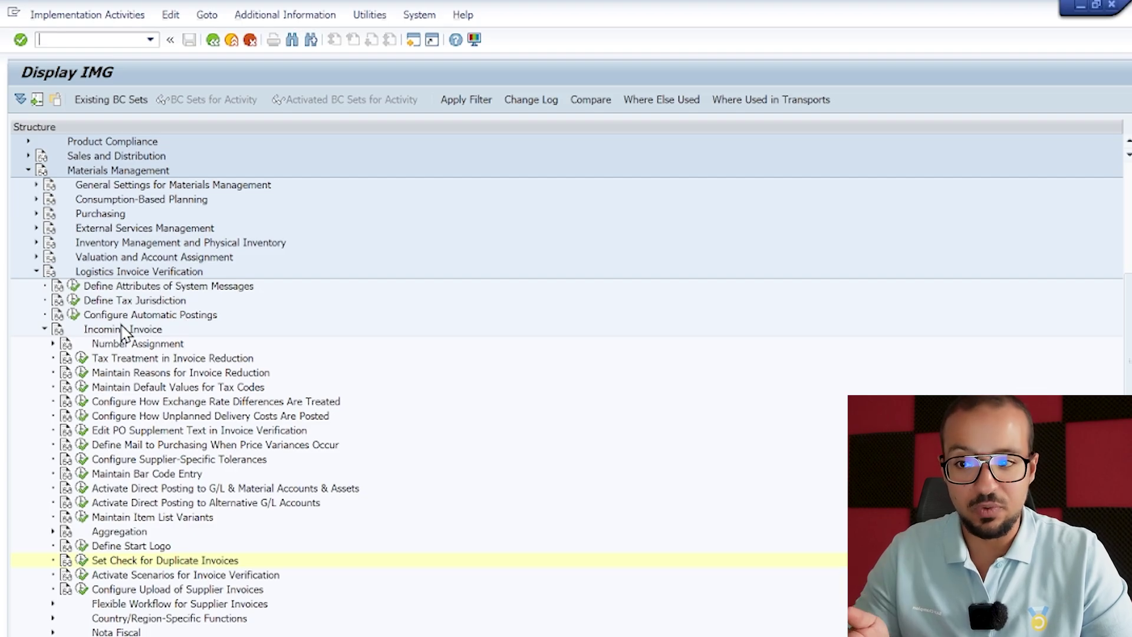
{"action": "scroll", "coordinate": [210, 552], "scroll_direction": "down", "scroll_amount": 1}
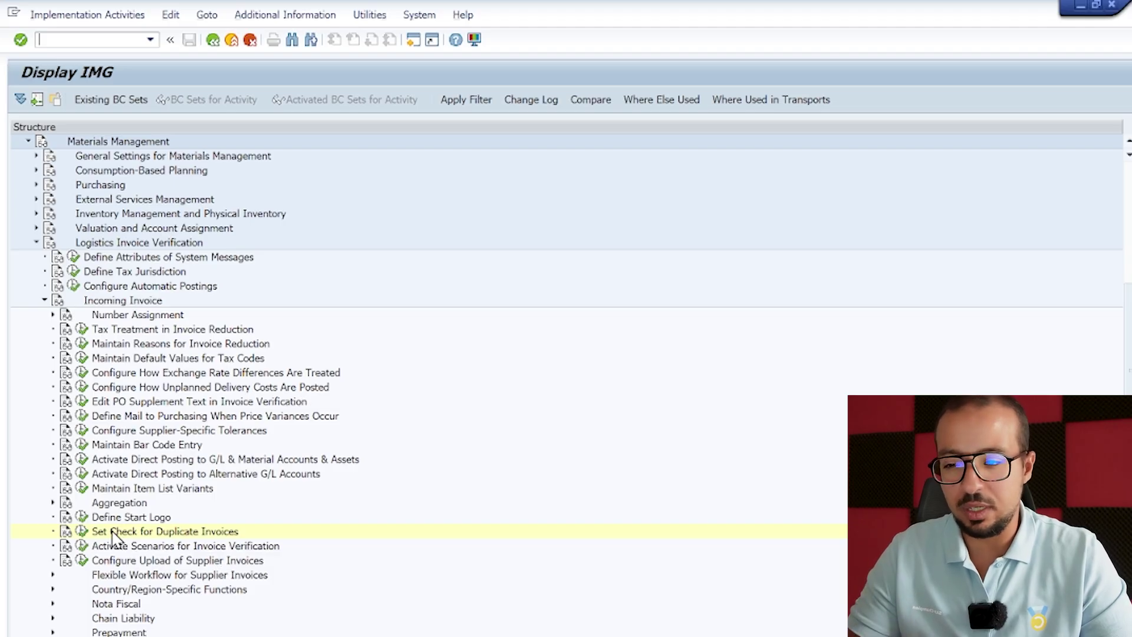
In the Set Check for Duplicate Invoices activity, copy the company code 0001 entry to company code AG60
{"action": "left_click", "coordinate": [81, 532]}
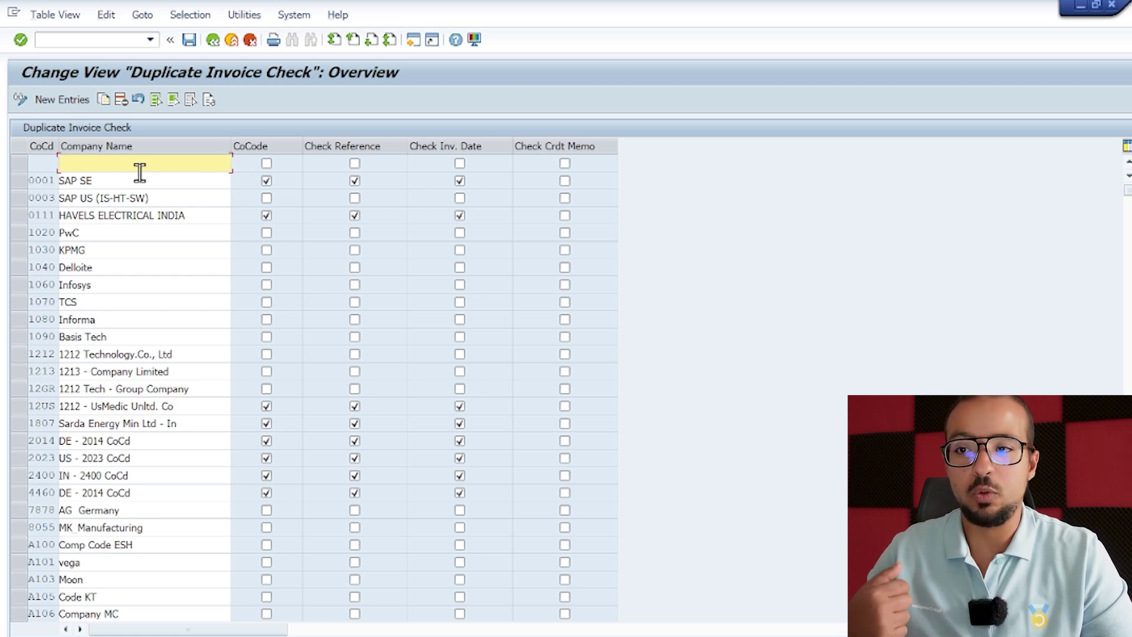
{"action": "left_click", "coordinate": [213, 40]}
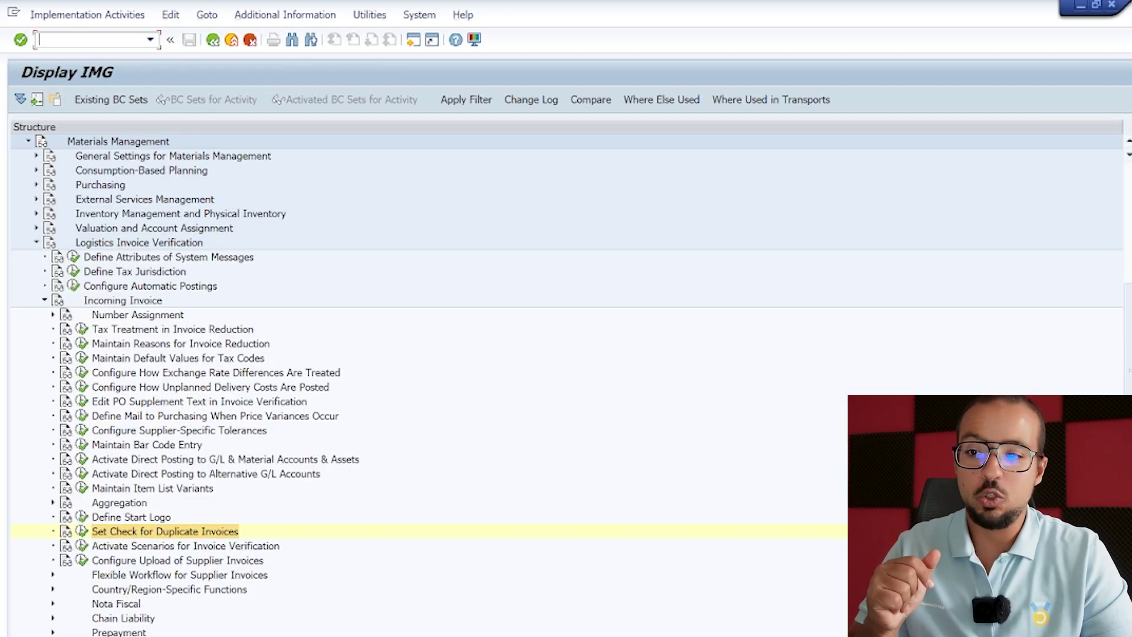
{"action": "left_click", "coordinate": [83, 532]}
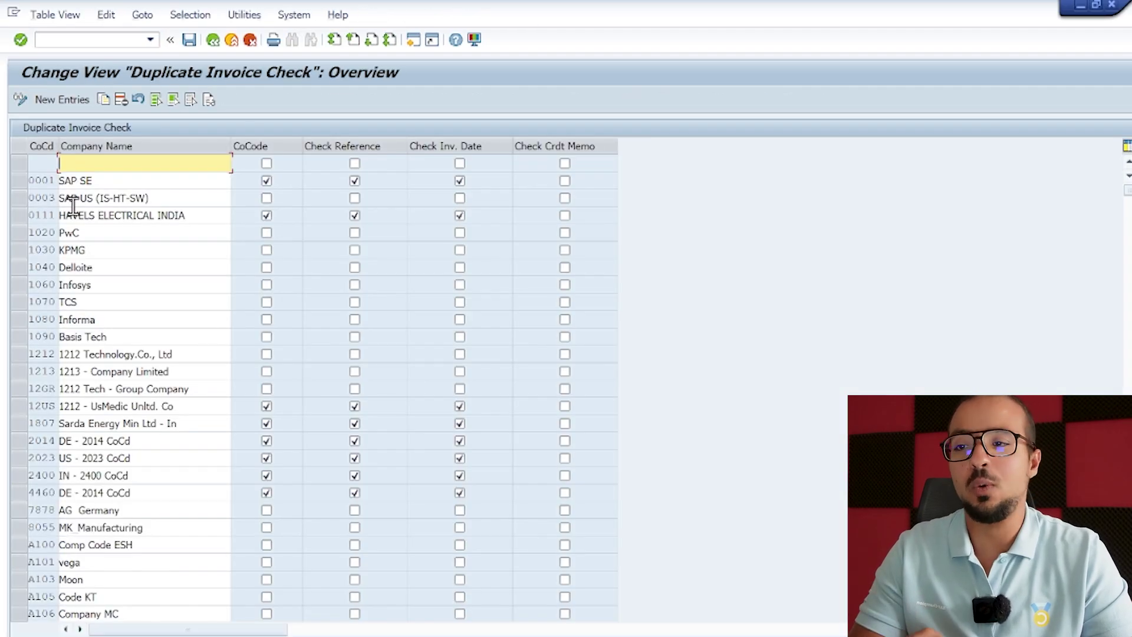
{"action": "left_click", "coordinate": [19, 181]}
{"action": "left_click", "coordinate": [103, 100]}
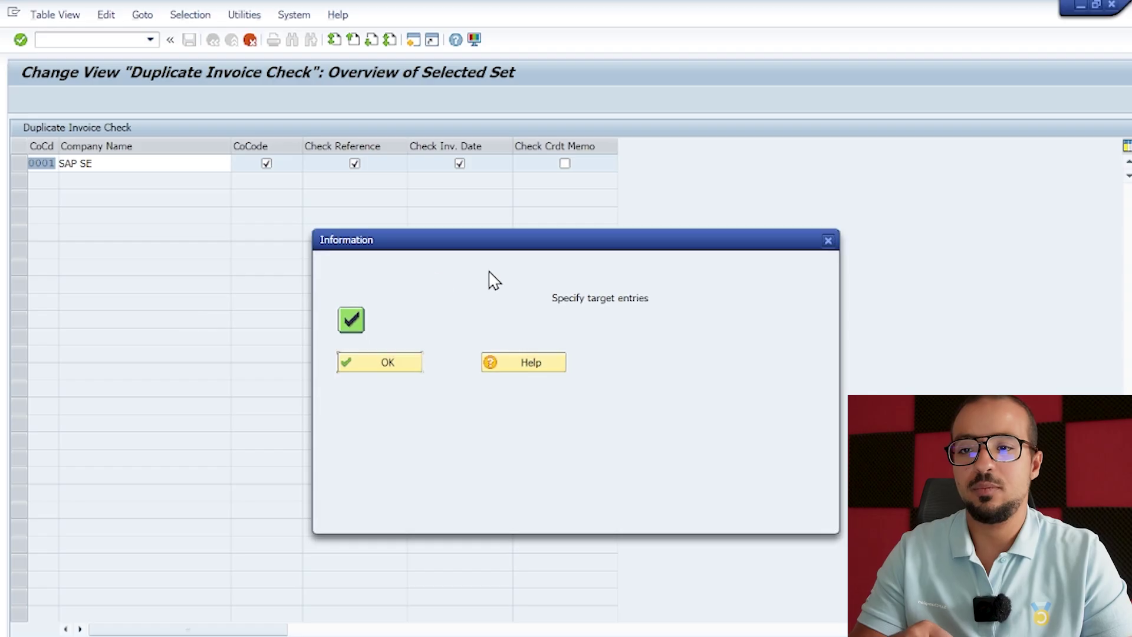
{"action": "left_click", "coordinate": [396, 367]}
{"action": "type", "text": "ag11"}
{"action": "key", "text": "Return"}
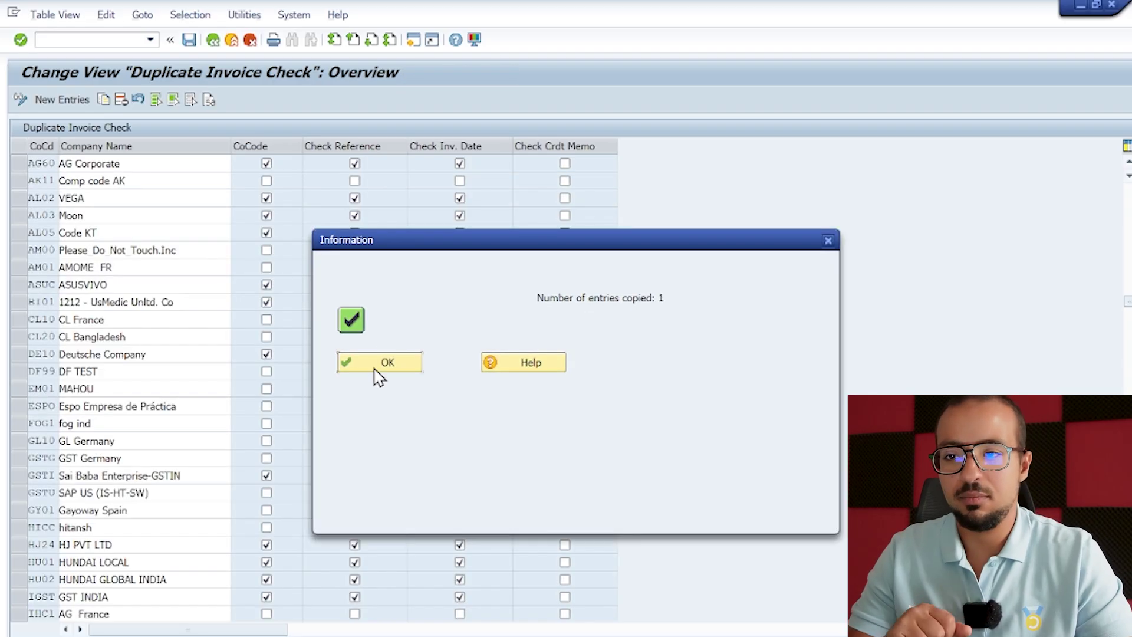
{"action": "left_click", "coordinate": [390, 365]}
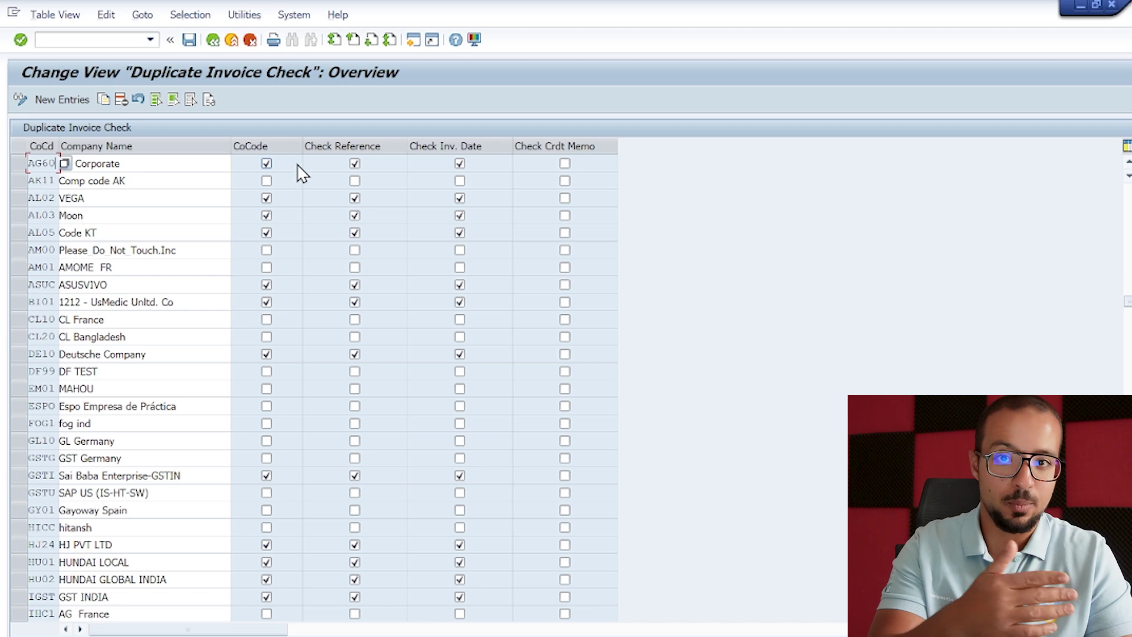
Save the duplicate invoice check settings and return to the customizing structure
{"action": "left_click", "coordinate": [189, 39]}
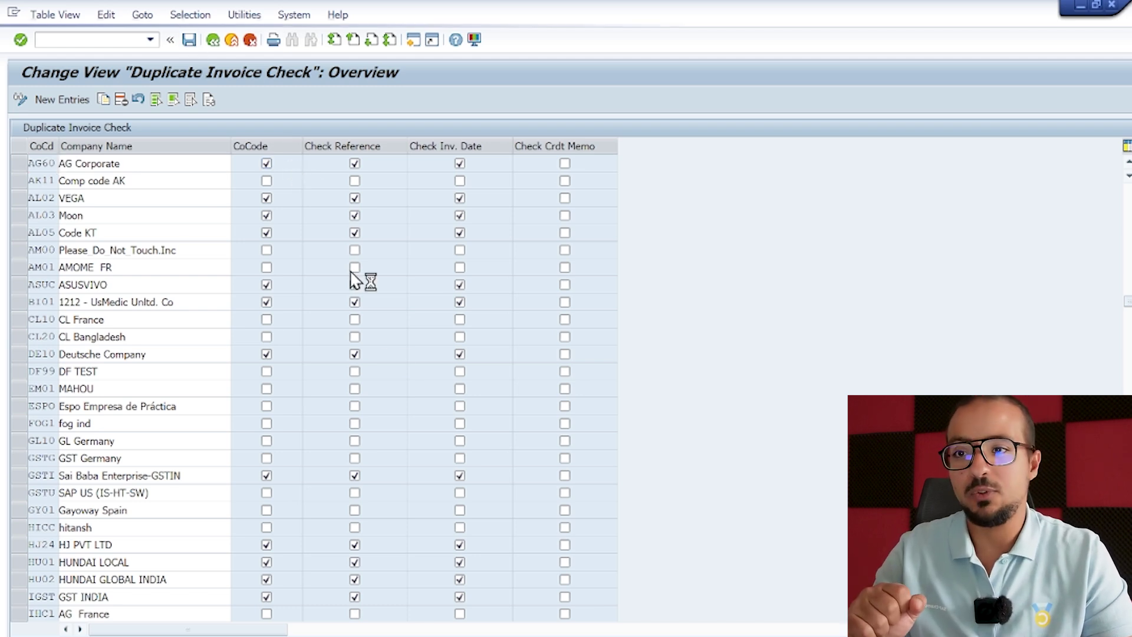
{"action": "left_click", "coordinate": [311, 273]}
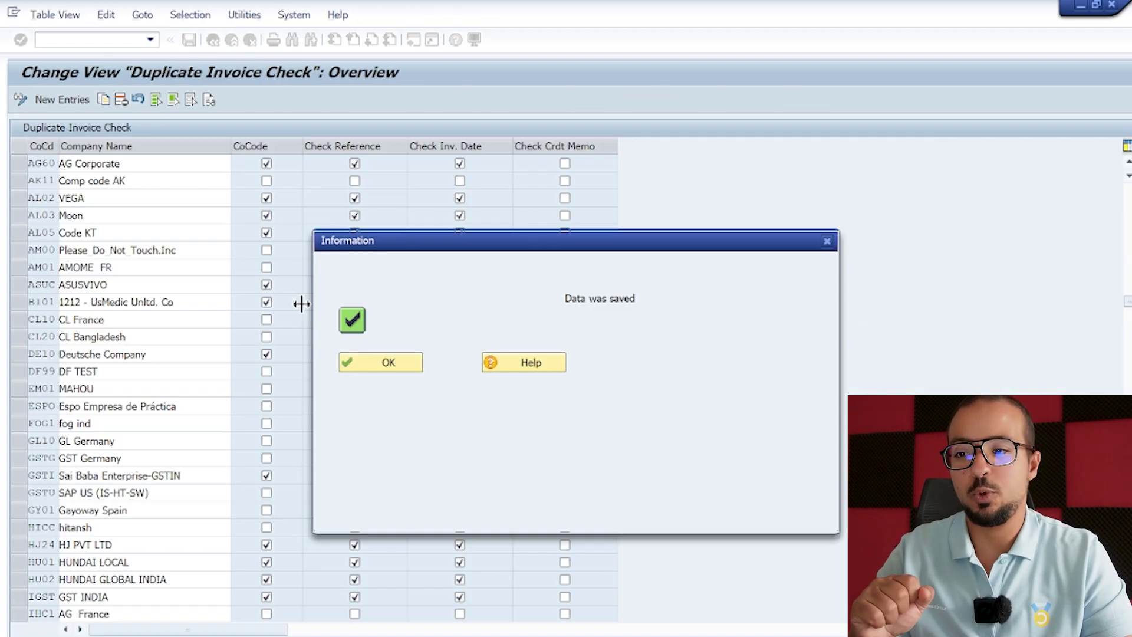
{"action": "left_click", "coordinate": [383, 365]}
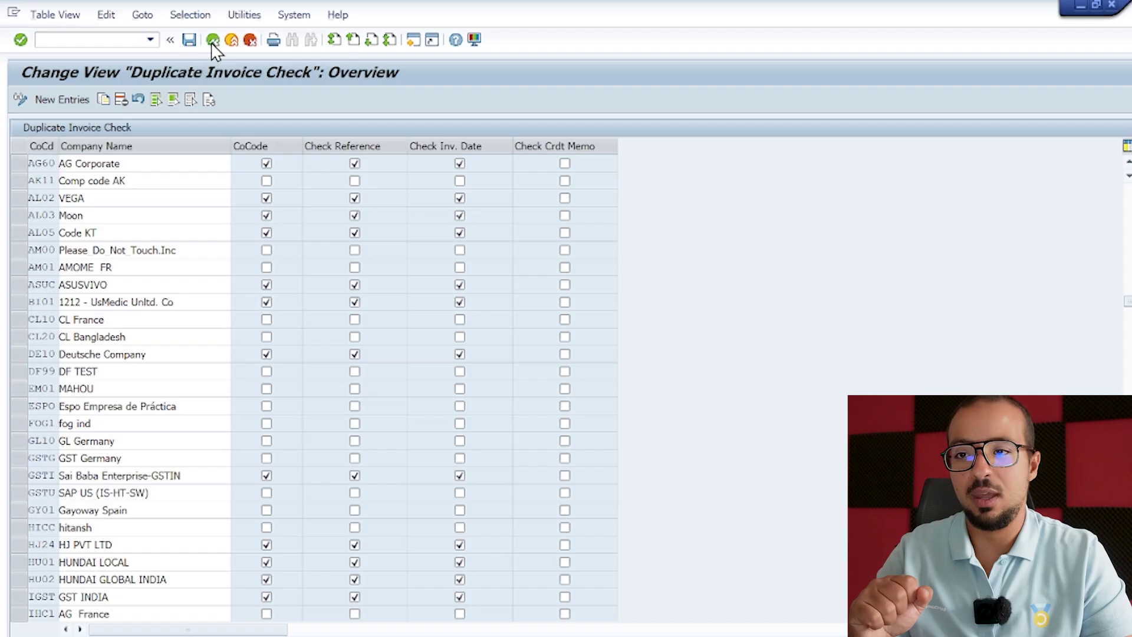
{"action": "left_click", "coordinate": [213, 40]}
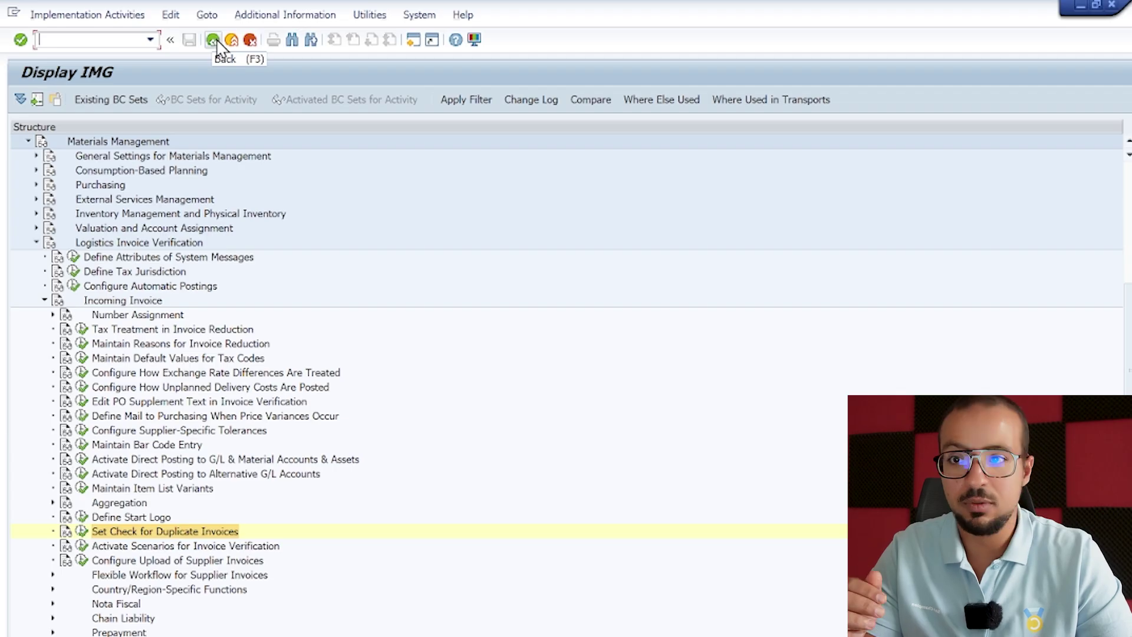
Switch to the goods receipt session, check the purchase order's goods receipt and post it
{"action": "key", "text": "alt+Tab"}
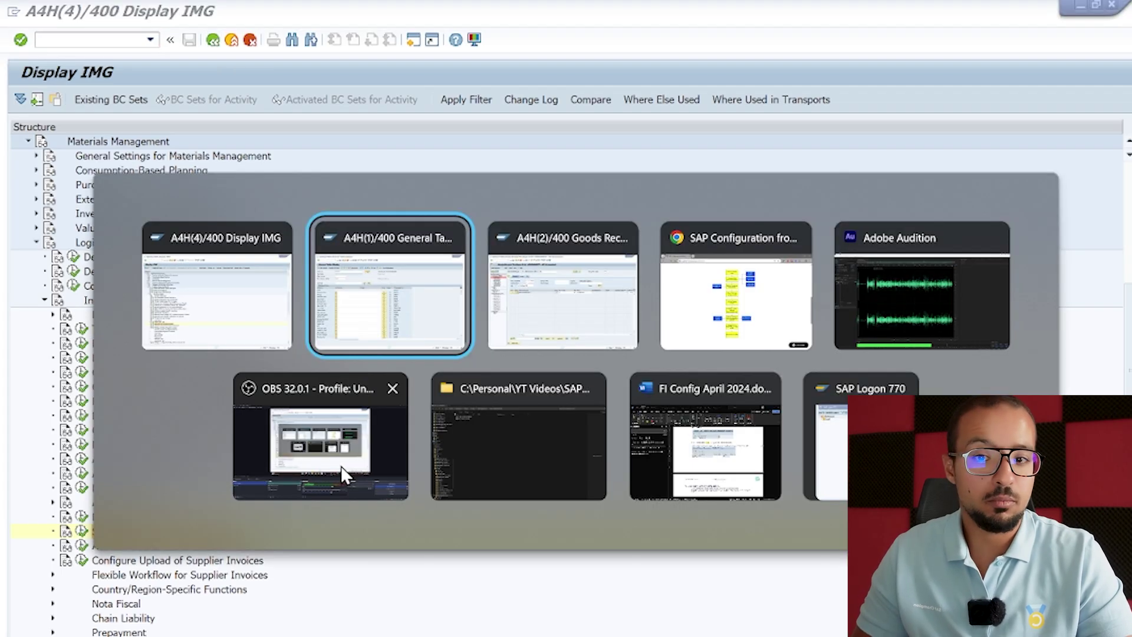
{"action": "key", "text": "Tab"}
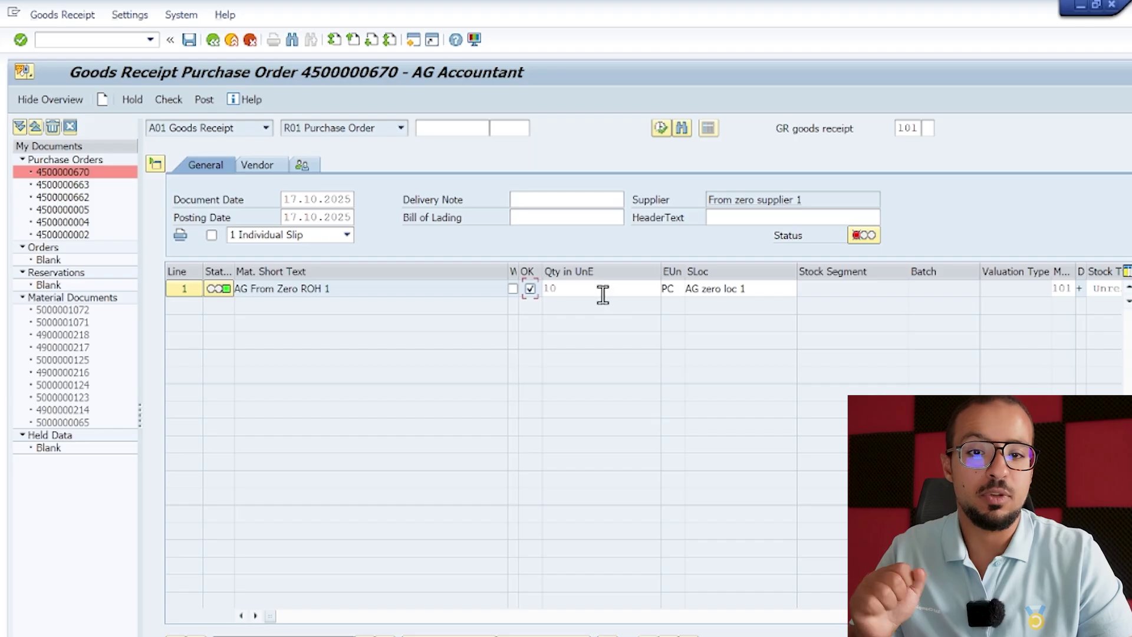
{"action": "left_click", "coordinate": [168, 100]}
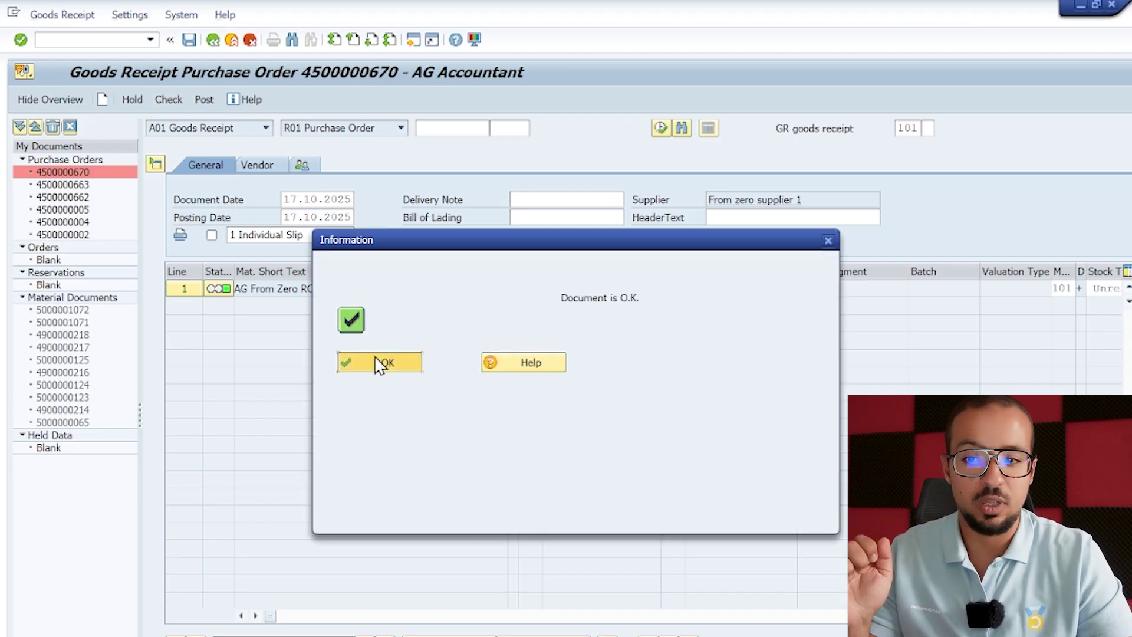
{"action": "left_click", "coordinate": [378, 362]}
{"action": "left_click", "coordinate": [204, 100]}
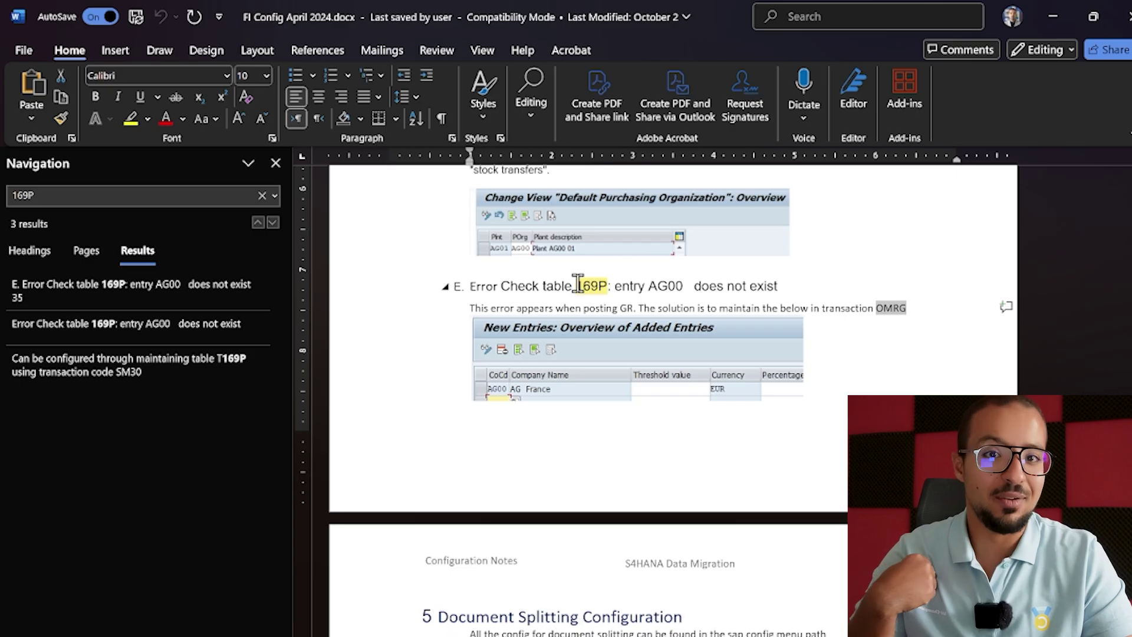
Review the section on the table 169P error and the neighbouring purchasing organization notes in the Word document FI Config April 2024.docx
{"action": "scroll", "coordinate": [590, 280], "scroll_direction": "up", "scroll_amount": 1}
{"action": "scroll", "coordinate": [593, 283], "scroll_direction": "up", "scroll_amount": 3}
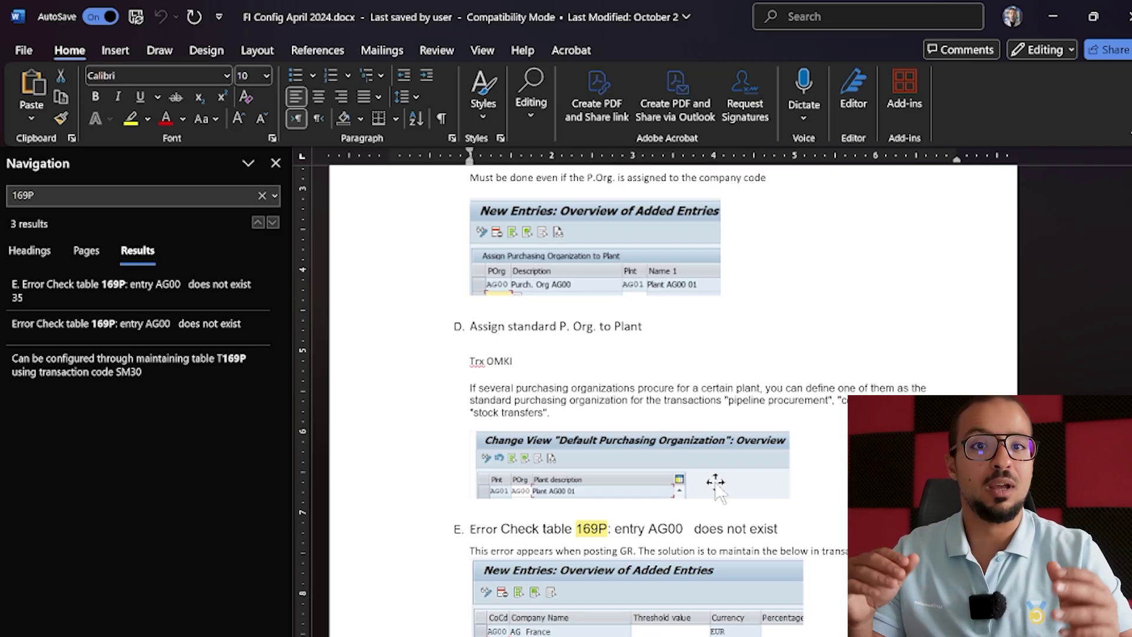
{"action": "scroll", "coordinate": [738, 507], "scroll_direction": "down", "scroll_amount": 2}
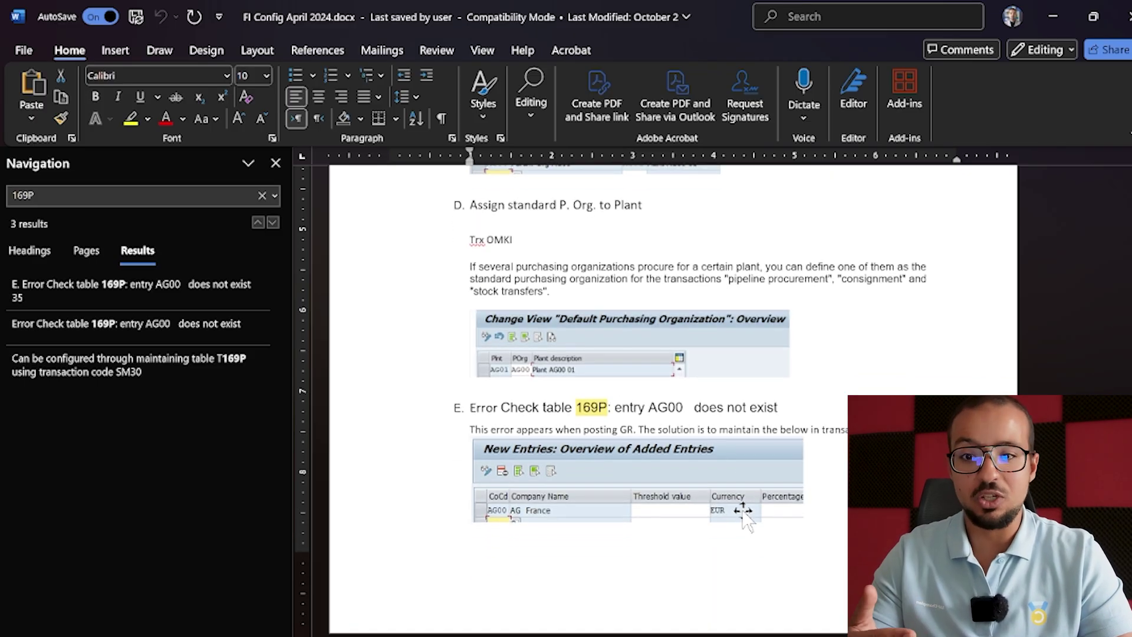
{"action": "scroll", "coordinate": [746, 525], "scroll_direction": "down", "scroll_amount": 4}
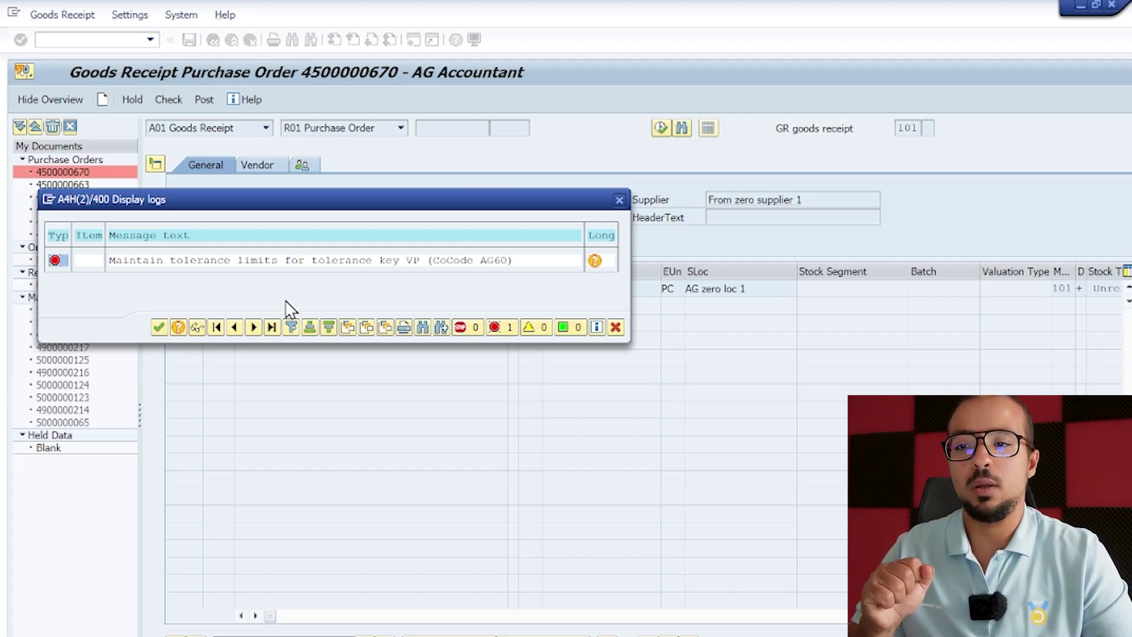
Open the long text of the tolerance key VP error and go to its customizing without specifying a project
{"action": "left_click", "coordinate": [594, 261]}
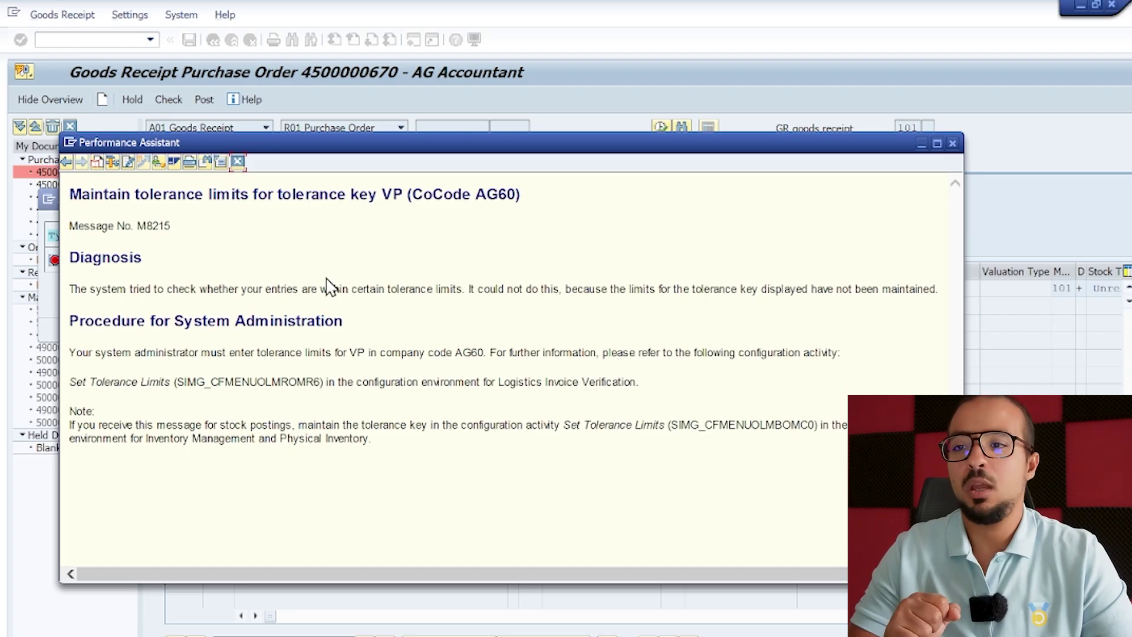
{"action": "left_click", "coordinate": [158, 161]}
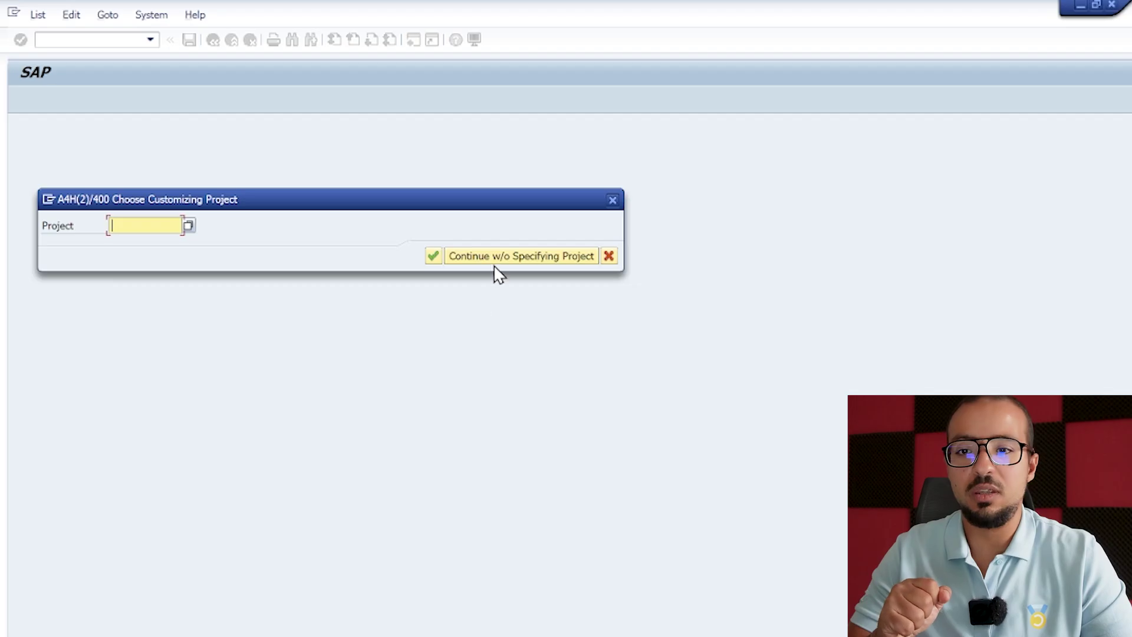
{"action": "left_click", "coordinate": [501, 256]}
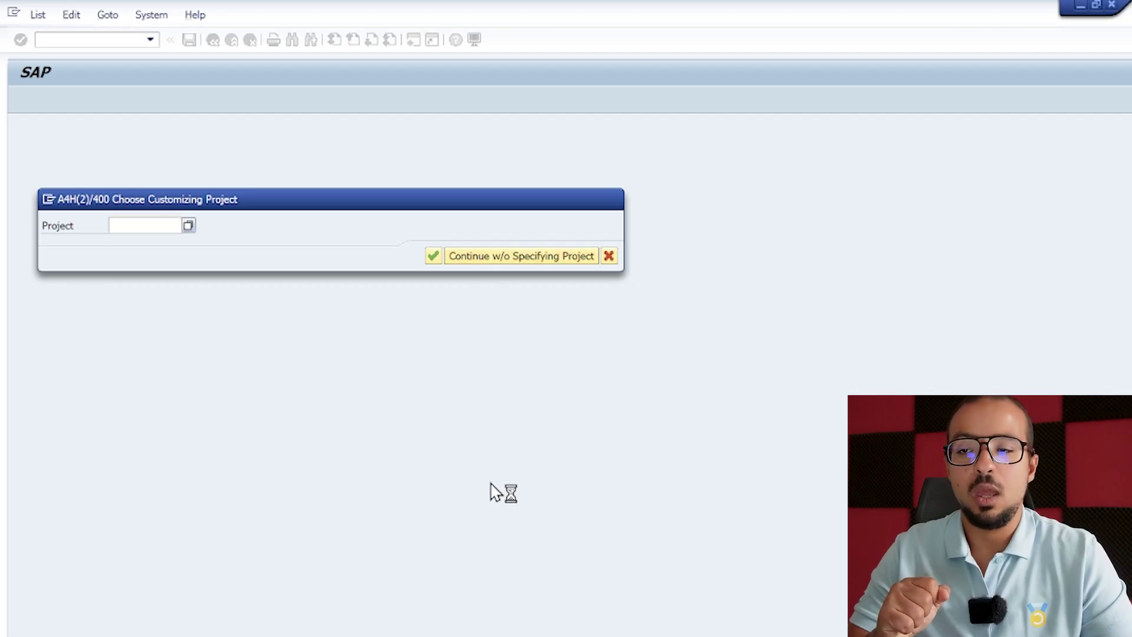
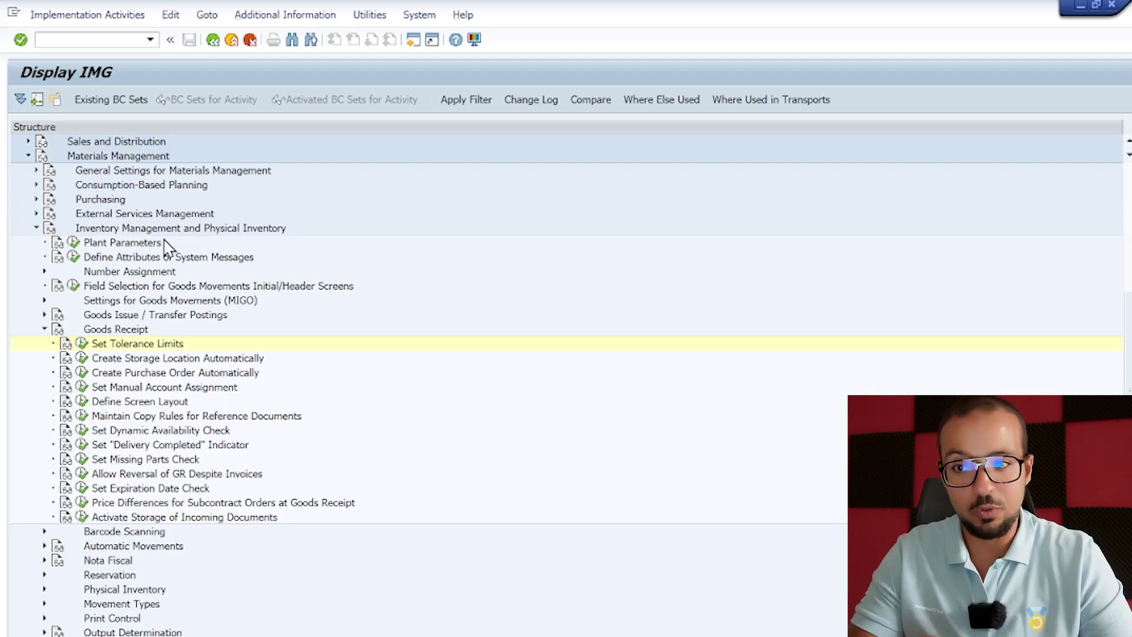
Open the Set Tolerance Limits activity under Goods Receipt and position the list at company code AG
{"action": "left_click", "coordinate": [120, 347]}
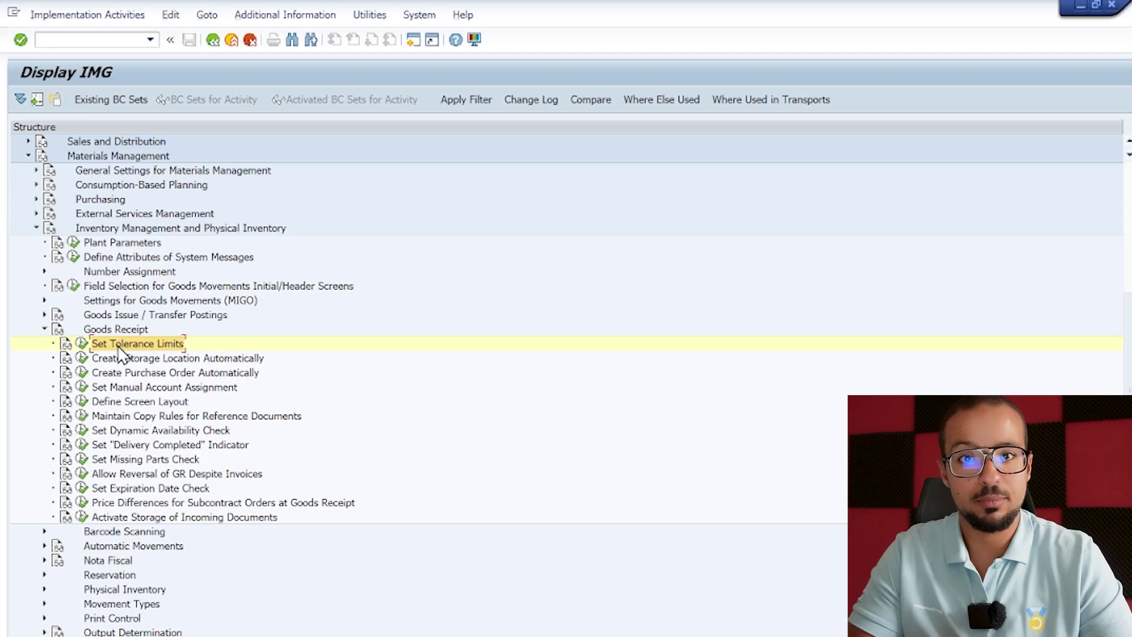
{"action": "left_click", "coordinate": [82, 345]}
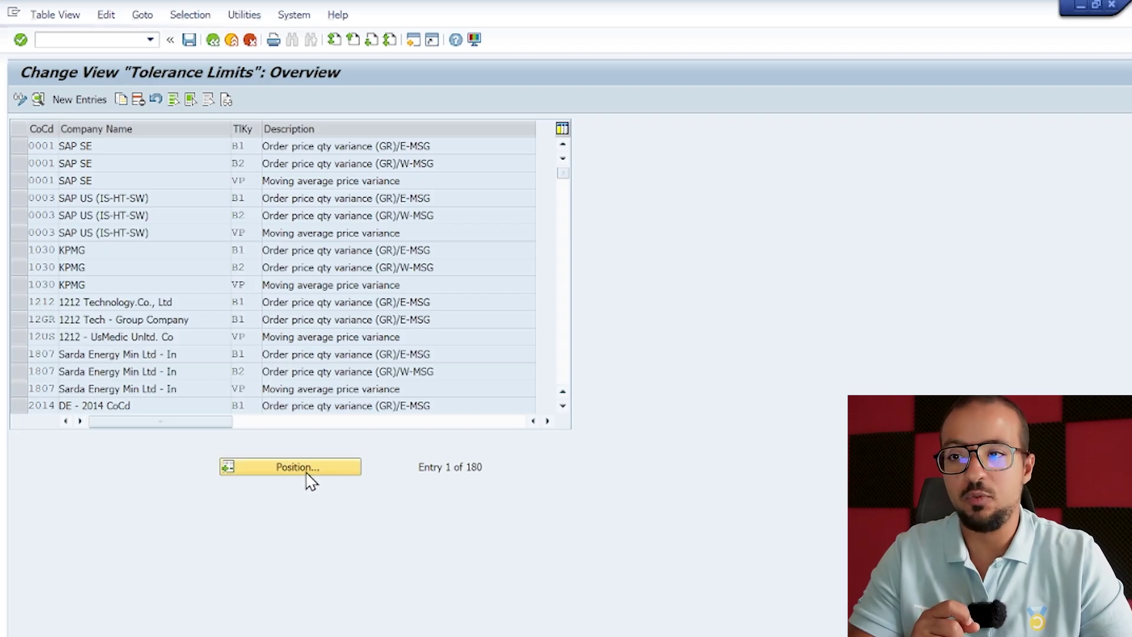
{"action": "left_click", "coordinate": [305, 474]}
{"action": "type", "text": "ag"}
{"action": "key", "text": "Return"}
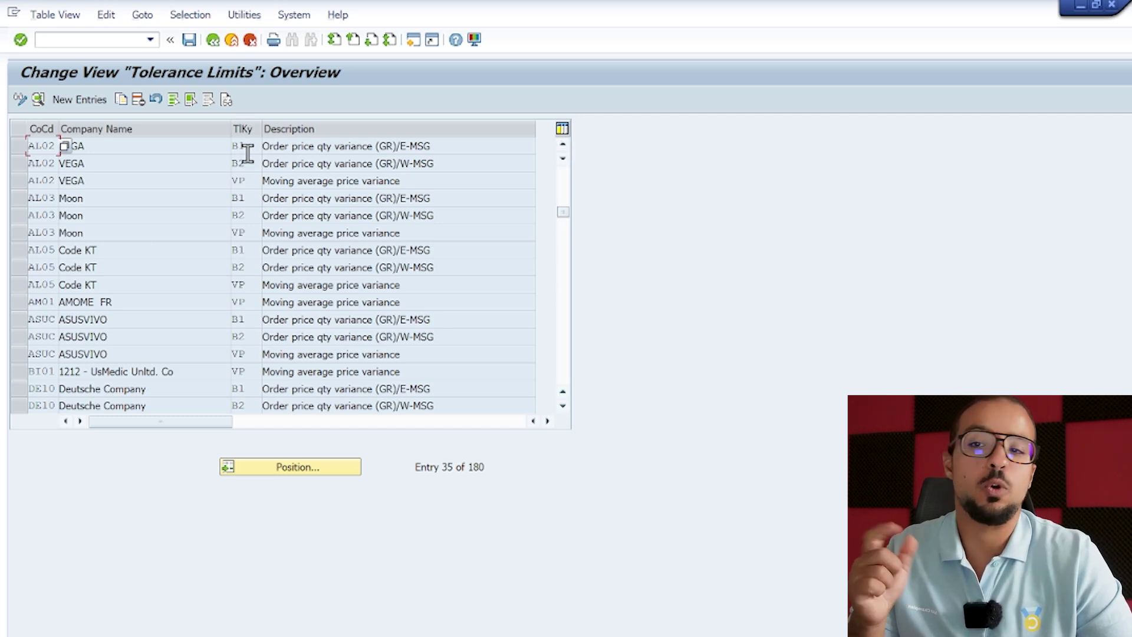
Examine the VP moving average price variance entries, including company code 0001, and open the details of company code 0003's B1 entry
{"action": "left_click", "coordinate": [240, 181]}
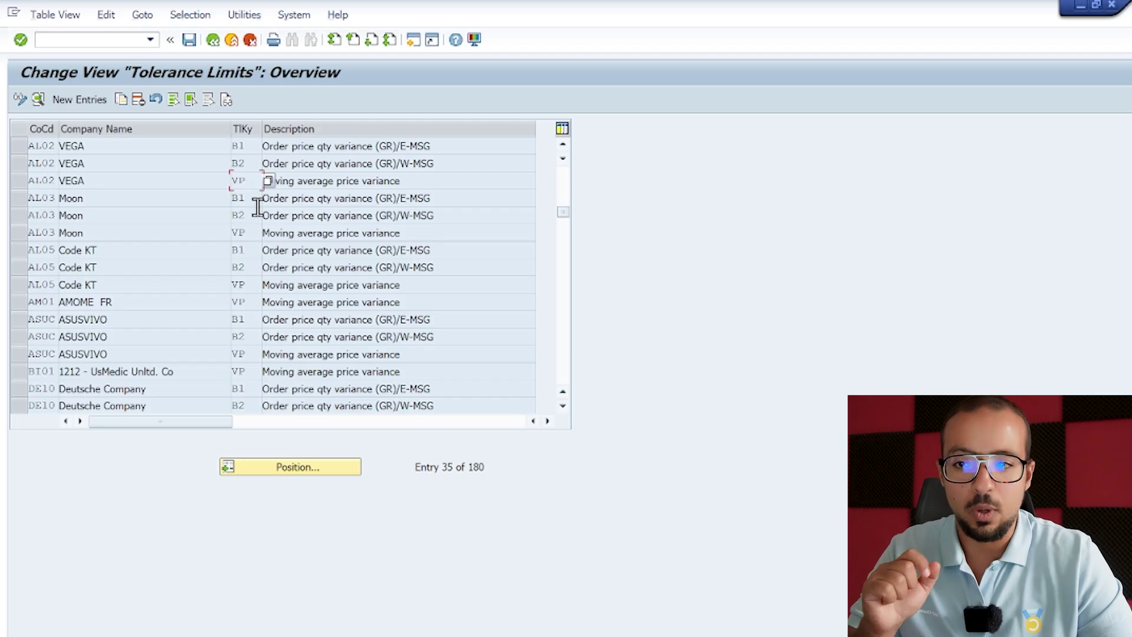
{"action": "left_click_drag", "start_coordinate": [563, 213], "coordinate": [562, 144]}
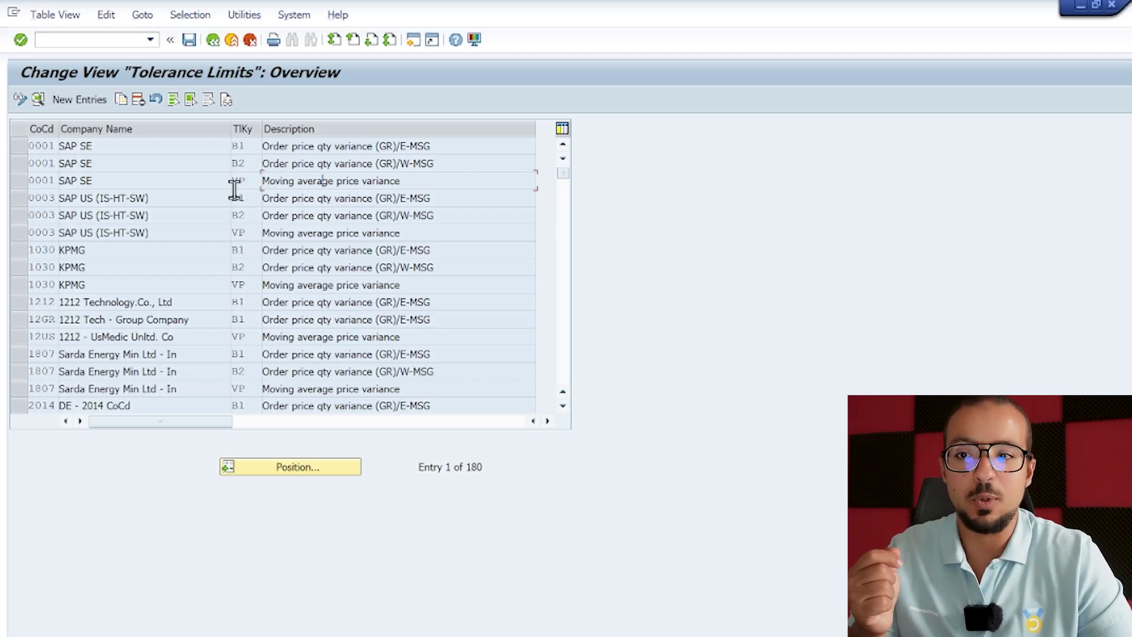
{"action": "left_click_drag", "start_coordinate": [423, 176], "coordinate": [248, 168]}
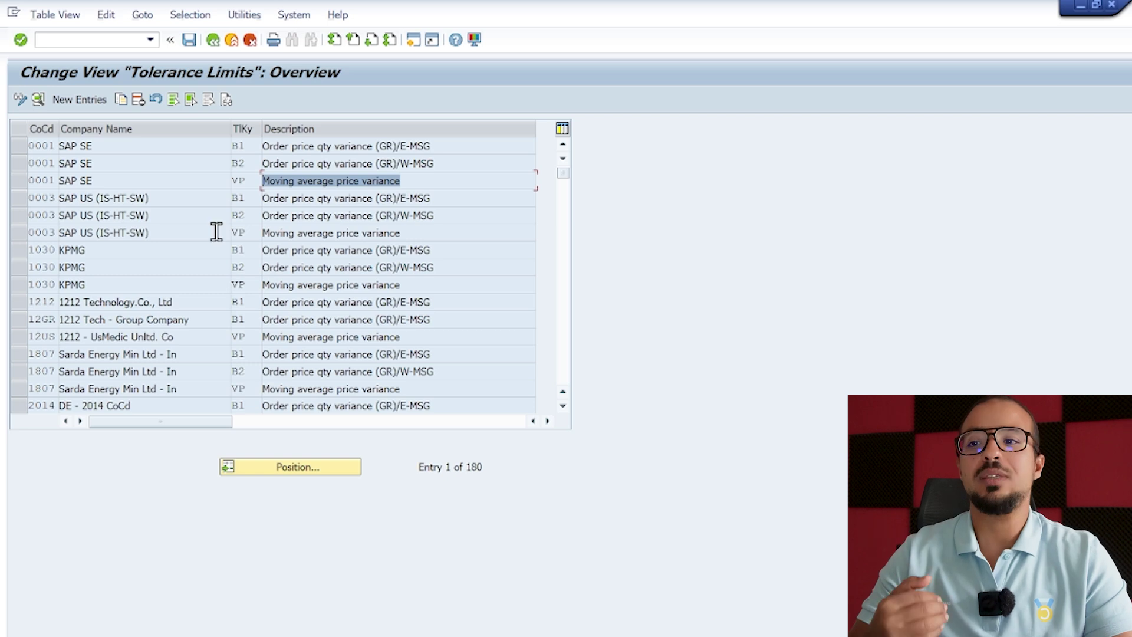
{"action": "left_click", "coordinate": [116, 183]}
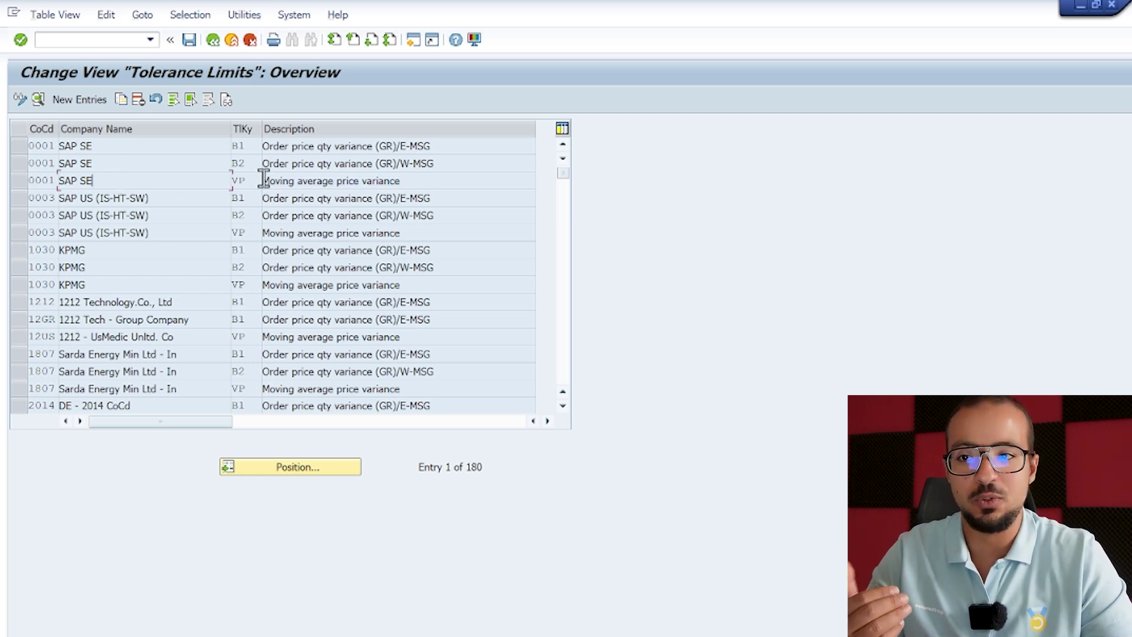
{"action": "double_click", "coordinate": [143, 194]}
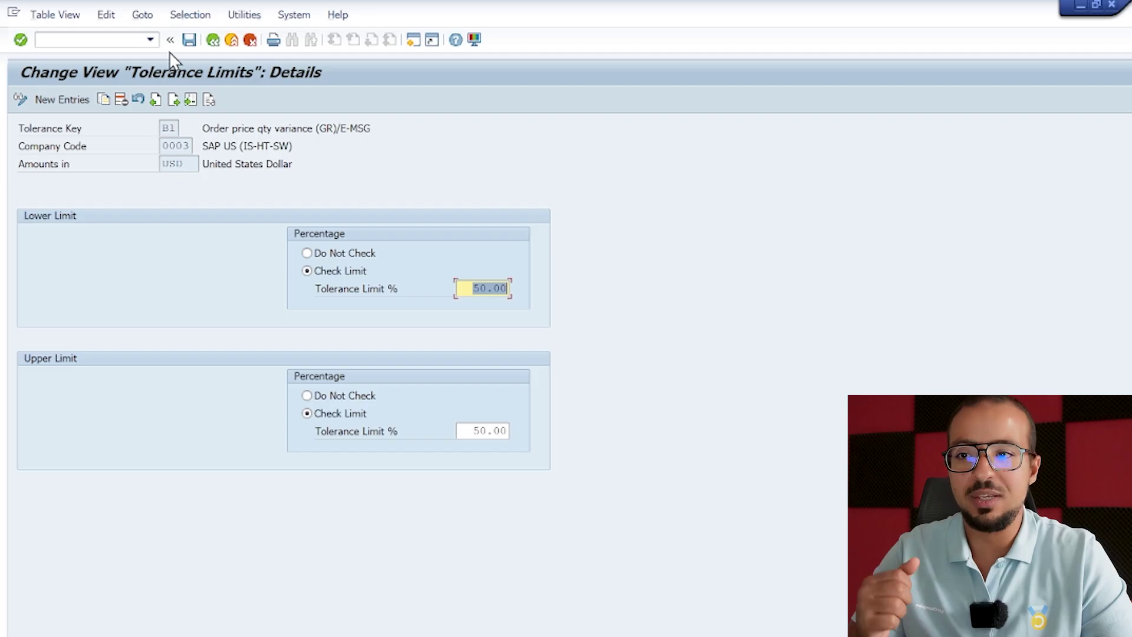
Leave the B1 entry and open the details of company code 0001's VP tolerance limits
{"action": "left_click", "coordinate": [213, 39]}
{"action": "double_click", "coordinate": [123, 185]}
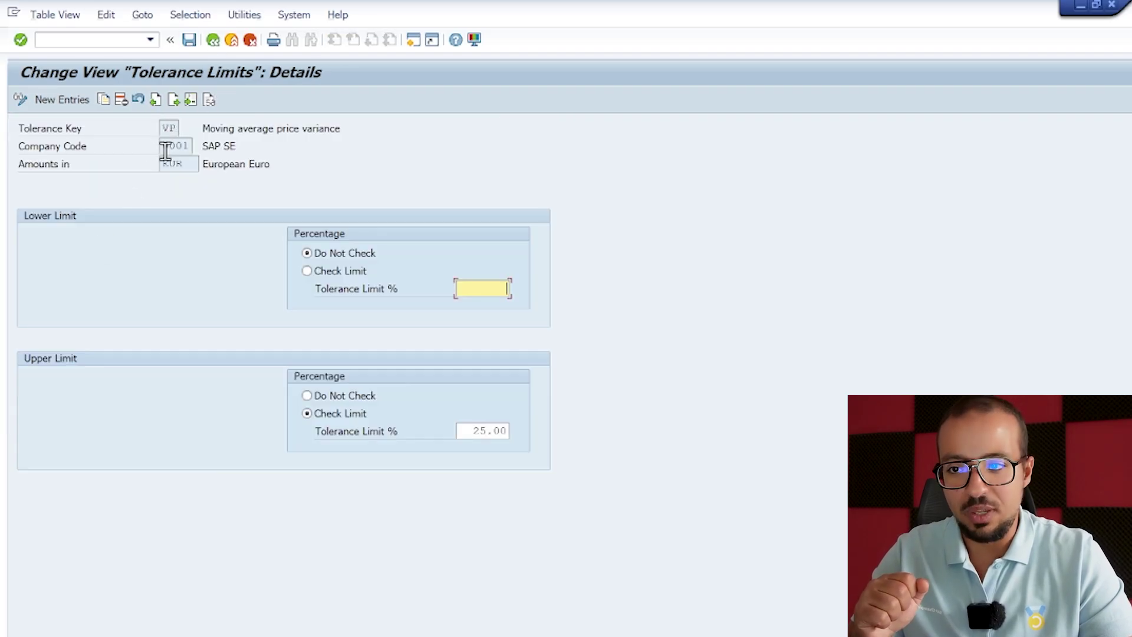
{"action": "left_click", "coordinate": [165, 145]}
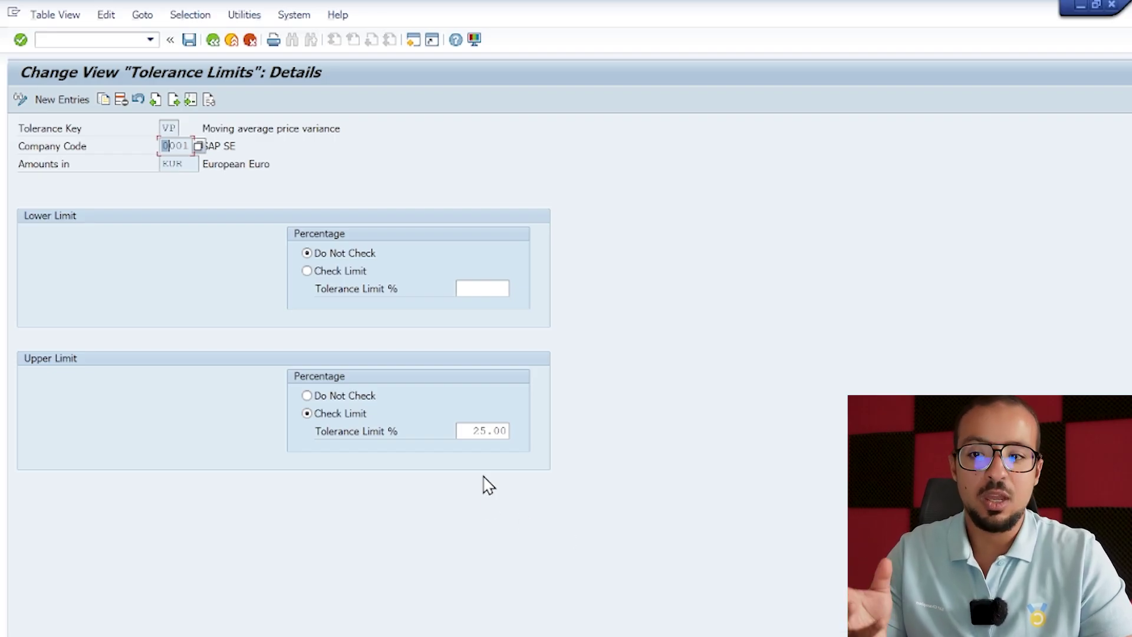
Copy company code 0001's VP tolerance limits to company code AG60 and save the new entry
{"action": "left_click", "coordinate": [105, 102]}
{"action": "left_click", "coordinate": [382, 363]}
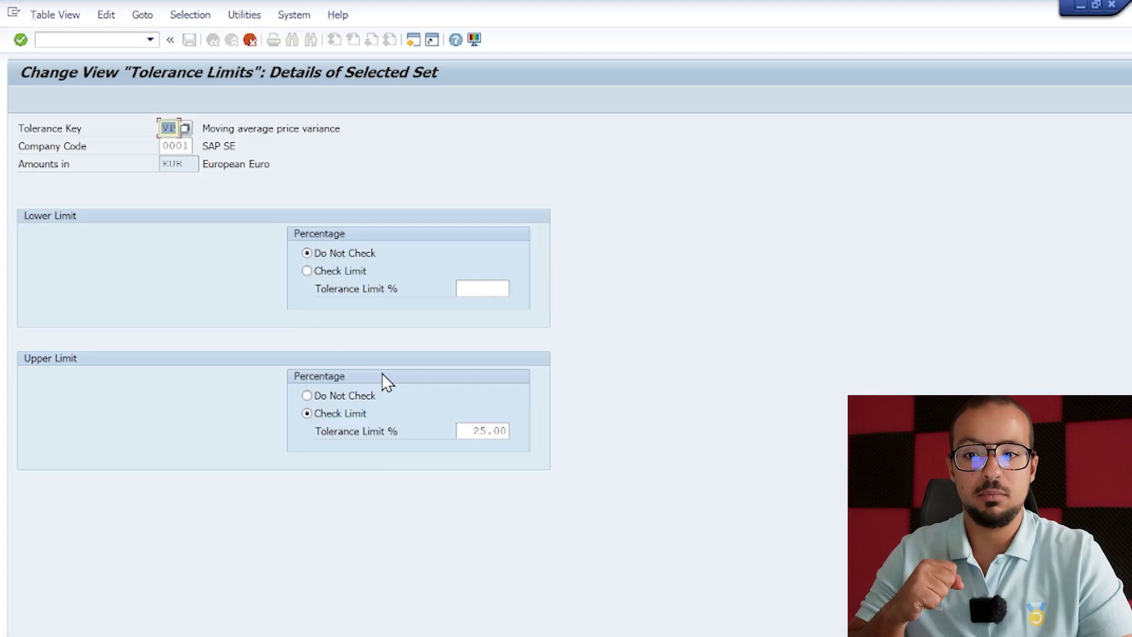
{"action": "double_click", "coordinate": [175, 146]}
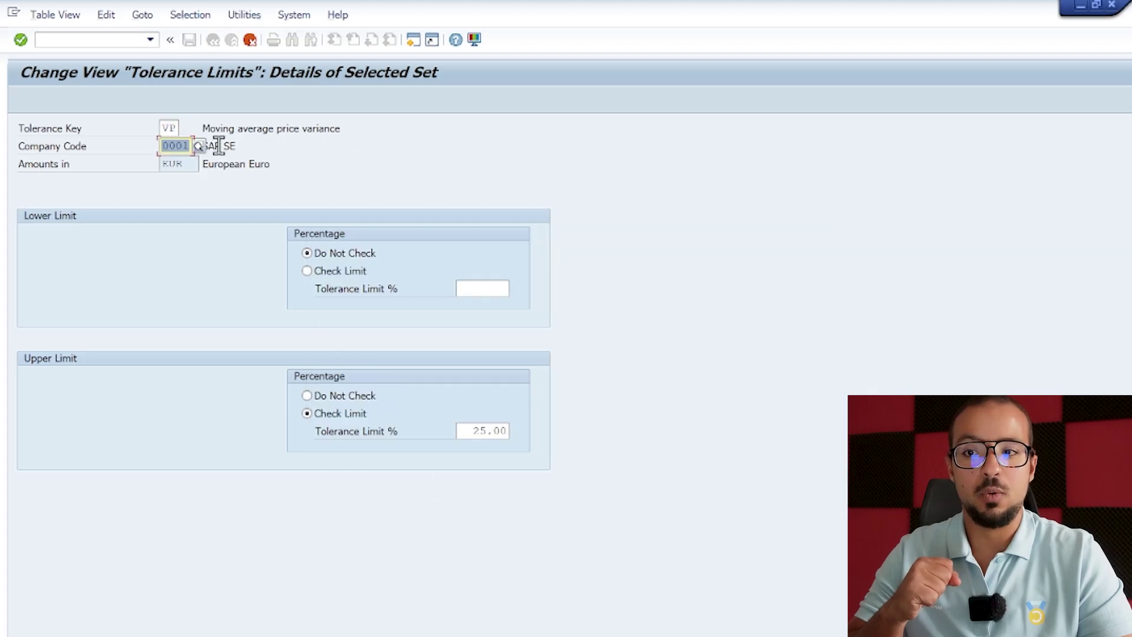
{"action": "type", "text": "ag60"}
{"action": "key", "text": "Return"}
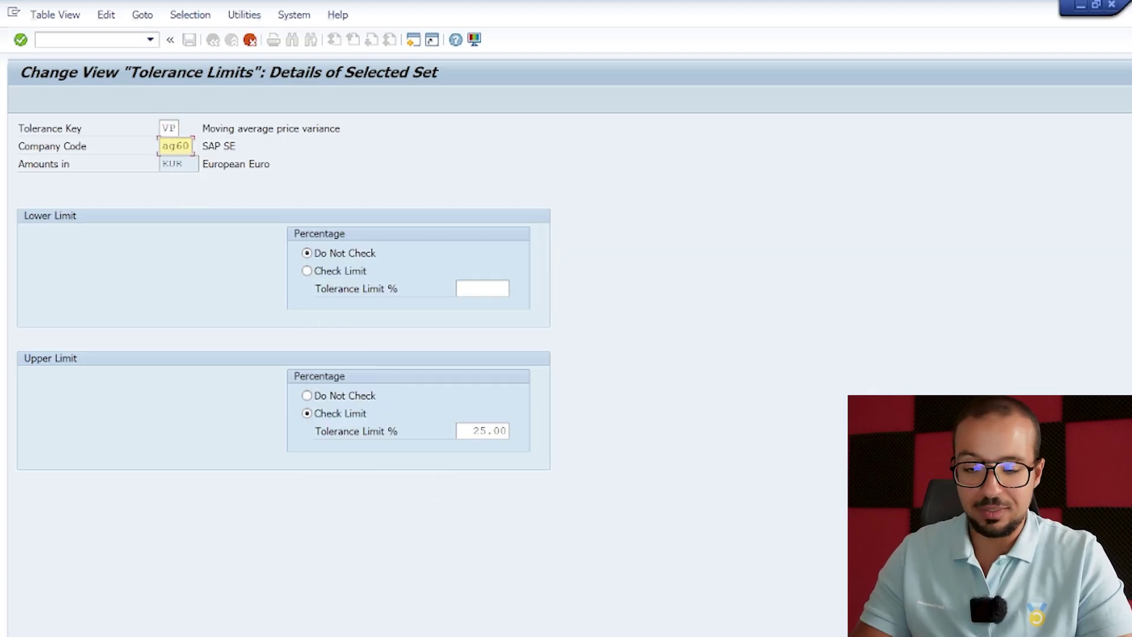
{"action": "left_click", "coordinate": [384, 364]}
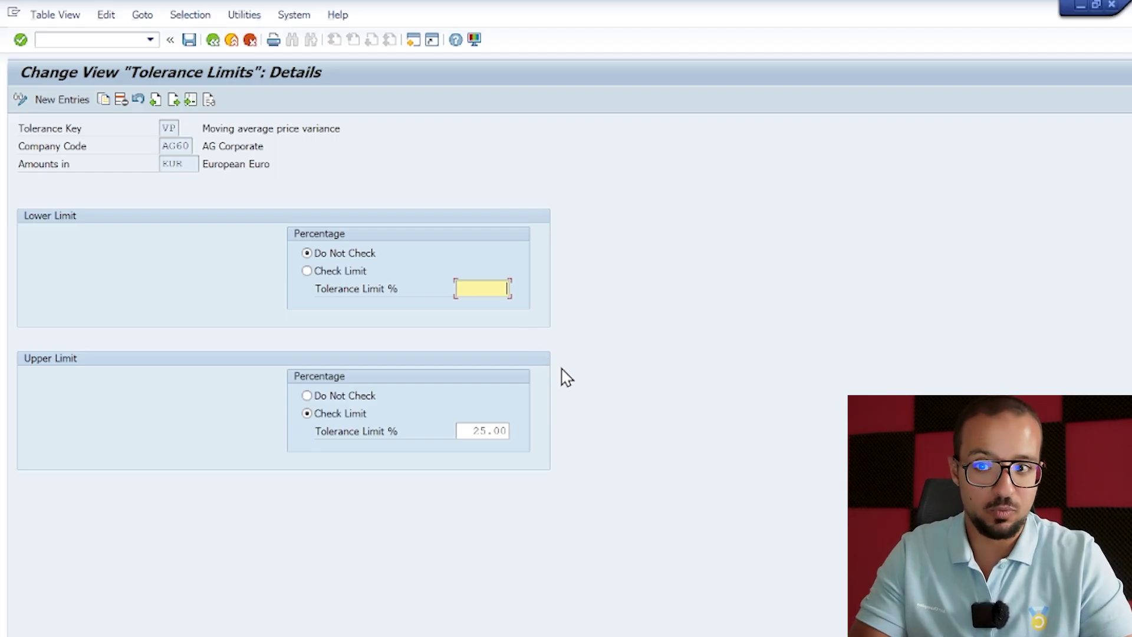
{"action": "left_click", "coordinate": [189, 43]}
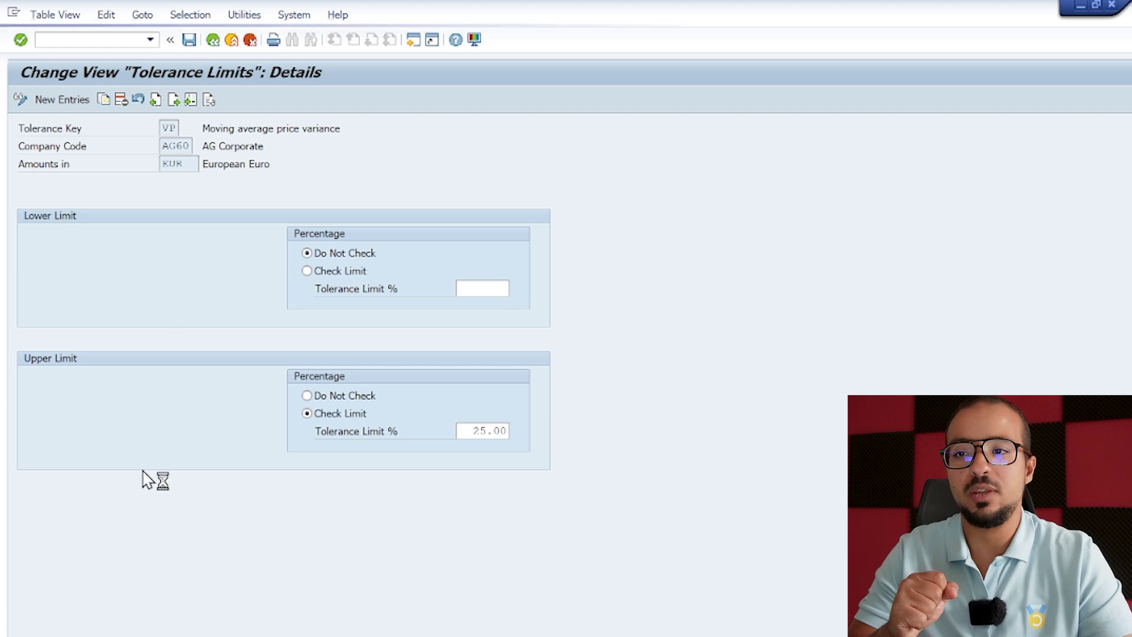
{"action": "left_click", "coordinate": [311, 274]}
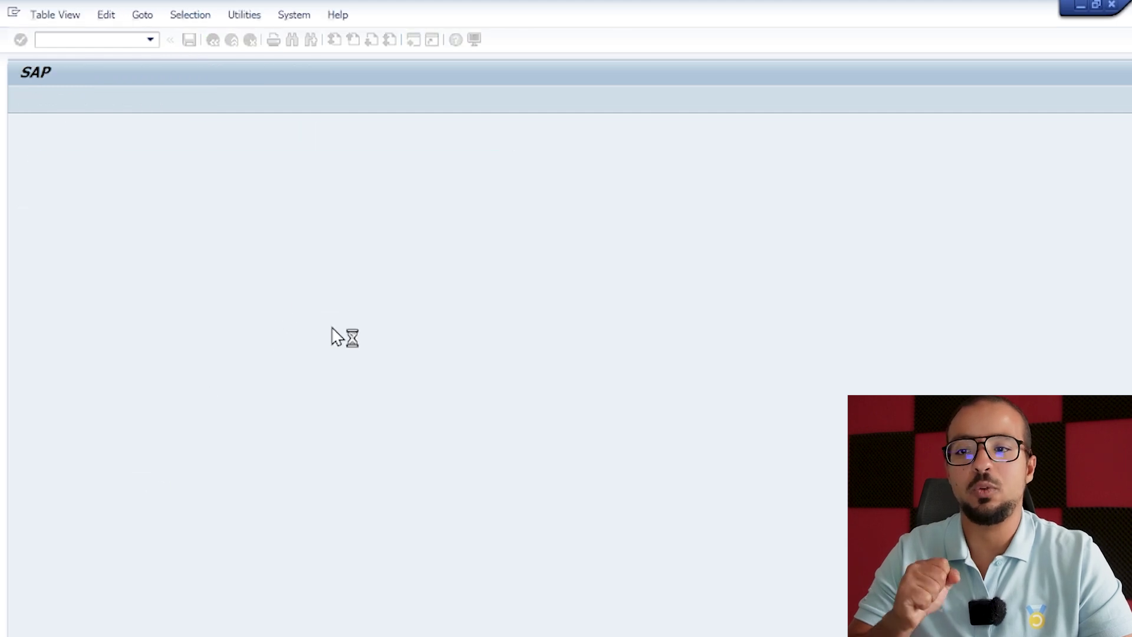
{"action": "left_click", "coordinate": [362, 360]}
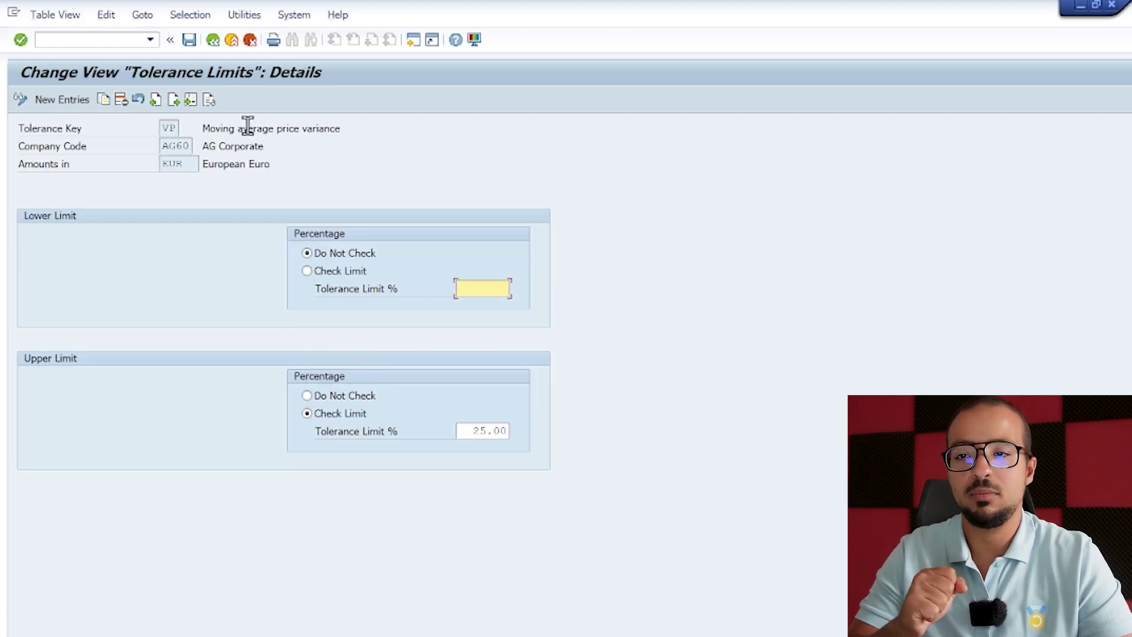
Leave the customizing for the goods receipt and try to post it again, closing the error log
{"action": "left_click", "coordinate": [213, 40]}
{"action": "left_click", "coordinate": [213, 40]}
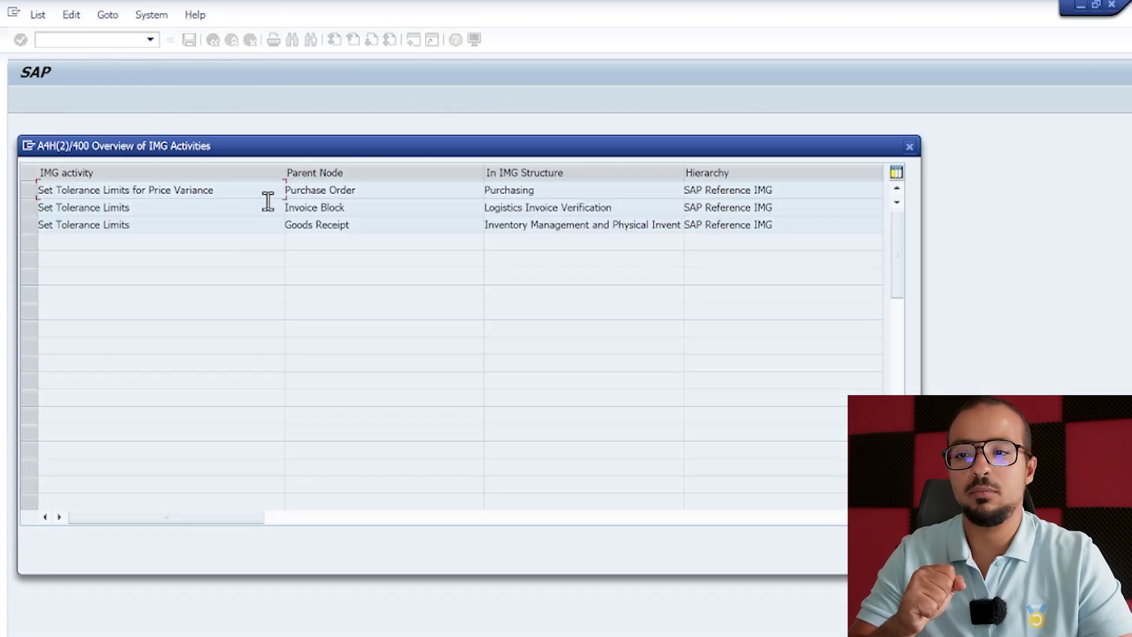
{"action": "left_click", "coordinate": [910, 146]}
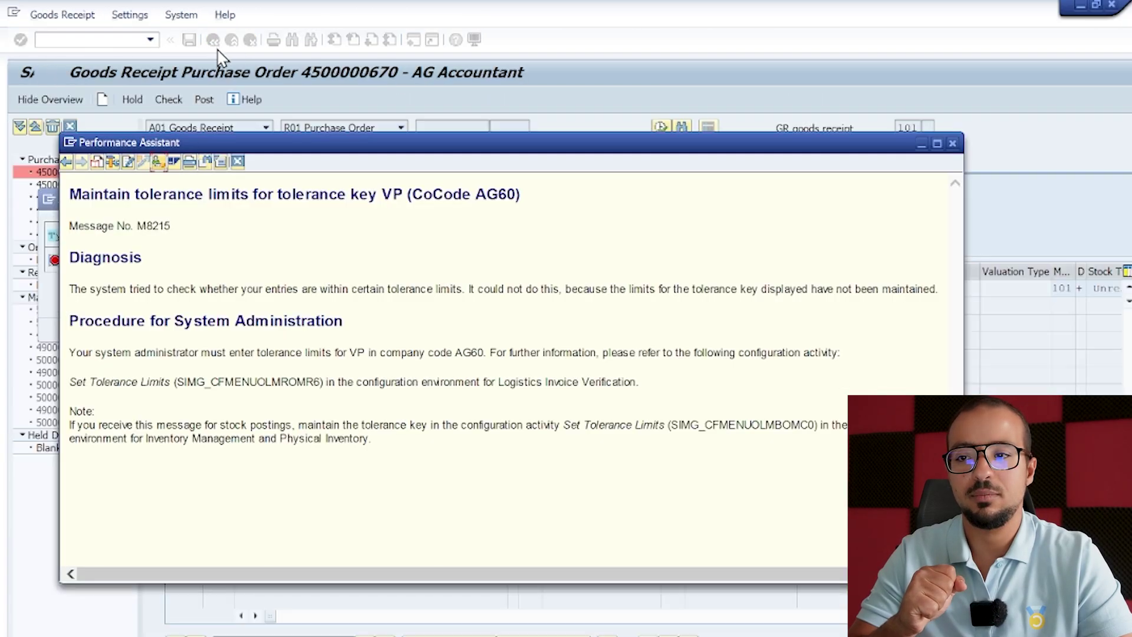
{"action": "left_click", "coordinate": [237, 162]}
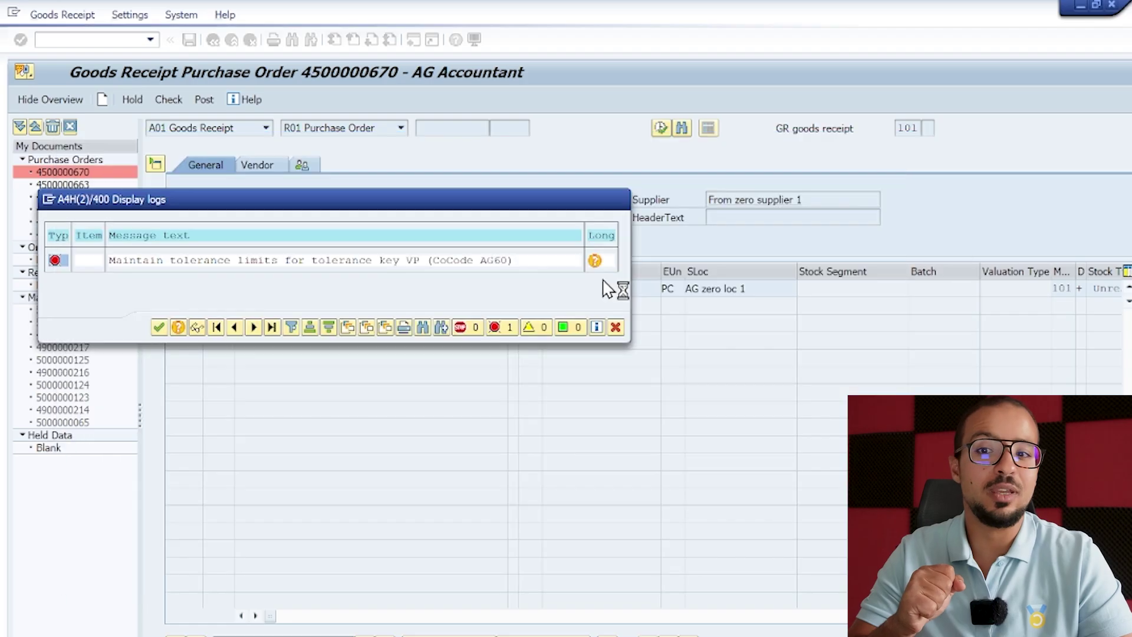
{"action": "left_click", "coordinate": [157, 328]}
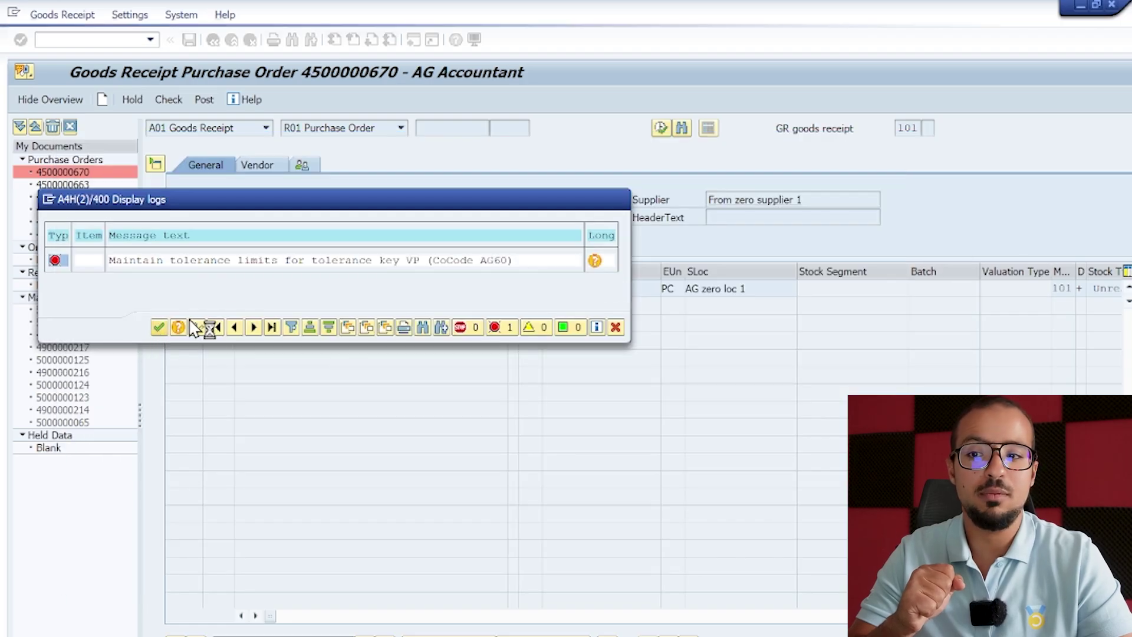
{"action": "left_click", "coordinate": [204, 102]}
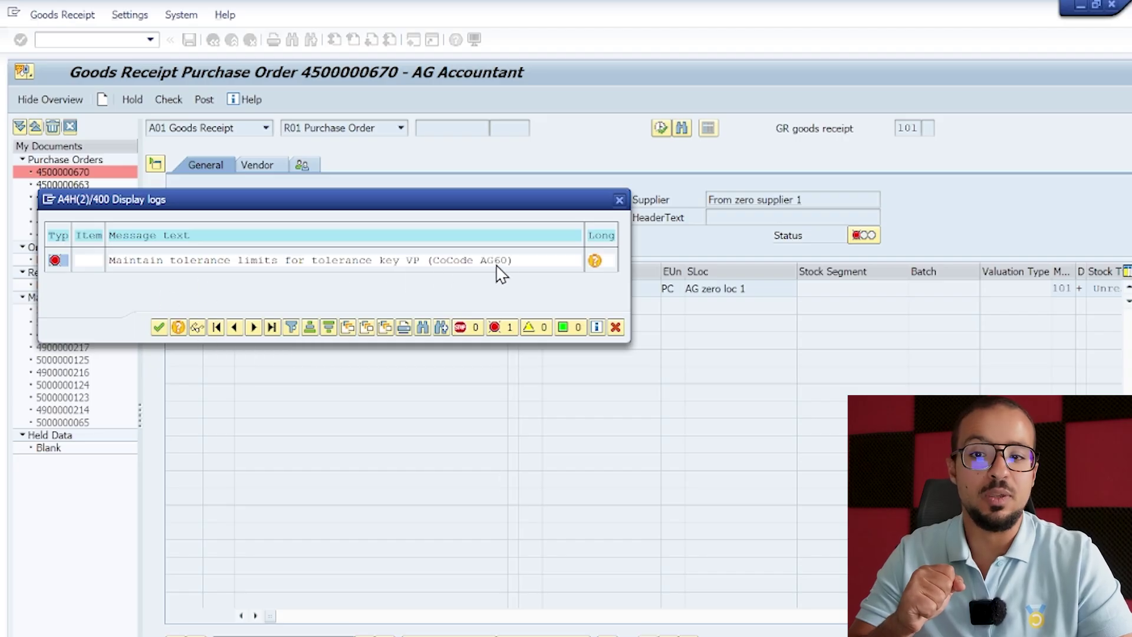
{"action": "left_click", "coordinate": [156, 327]}
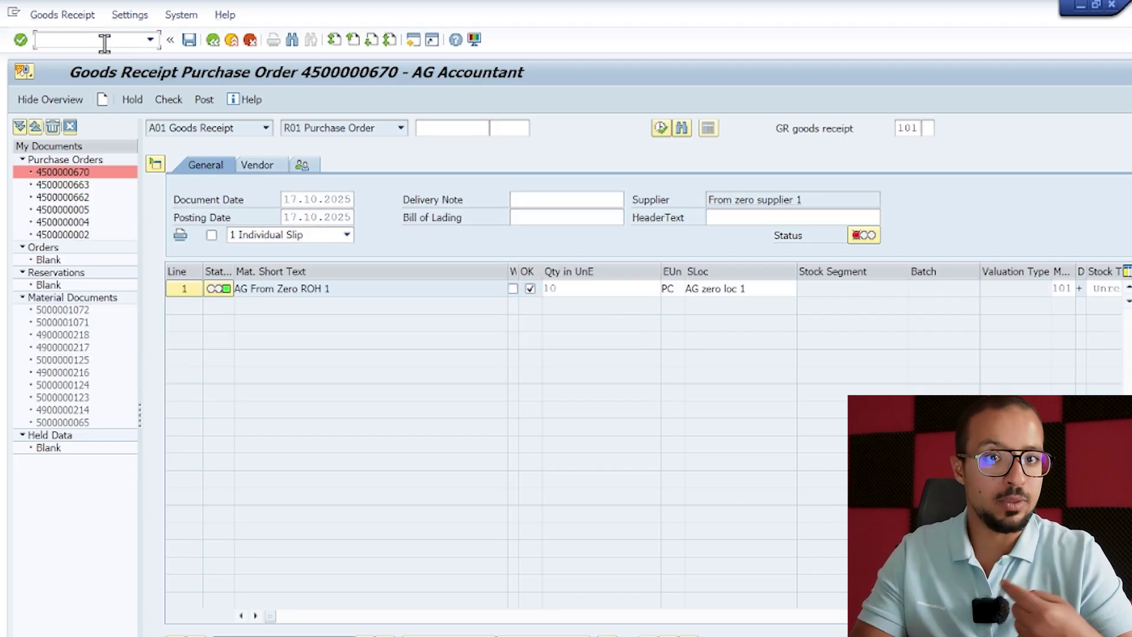
Restart the MIGO transaction and load the same purchase order for goods receipt
{"action": "type", "text": "/nmigo"}
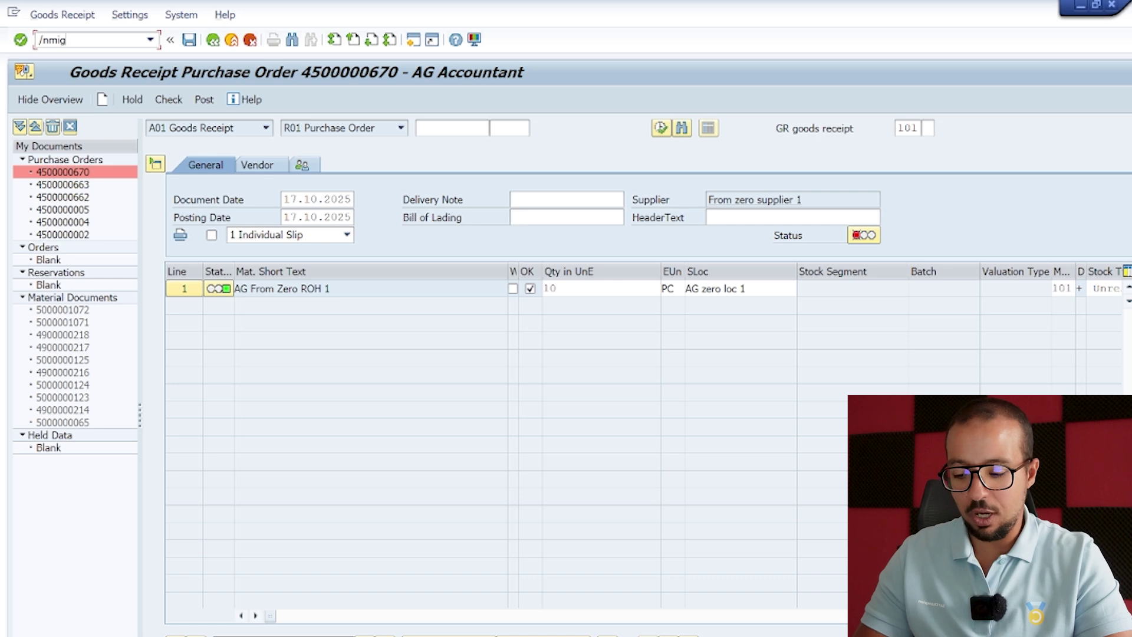
{"action": "key", "text": "Return"}
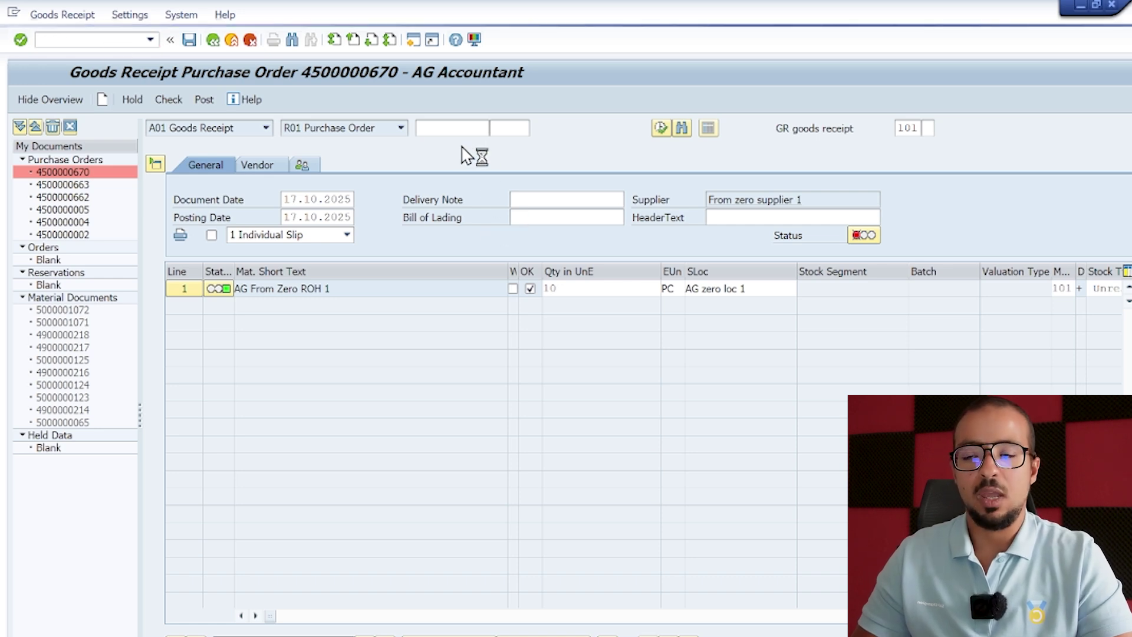
{"action": "left_click", "coordinate": [456, 125]}
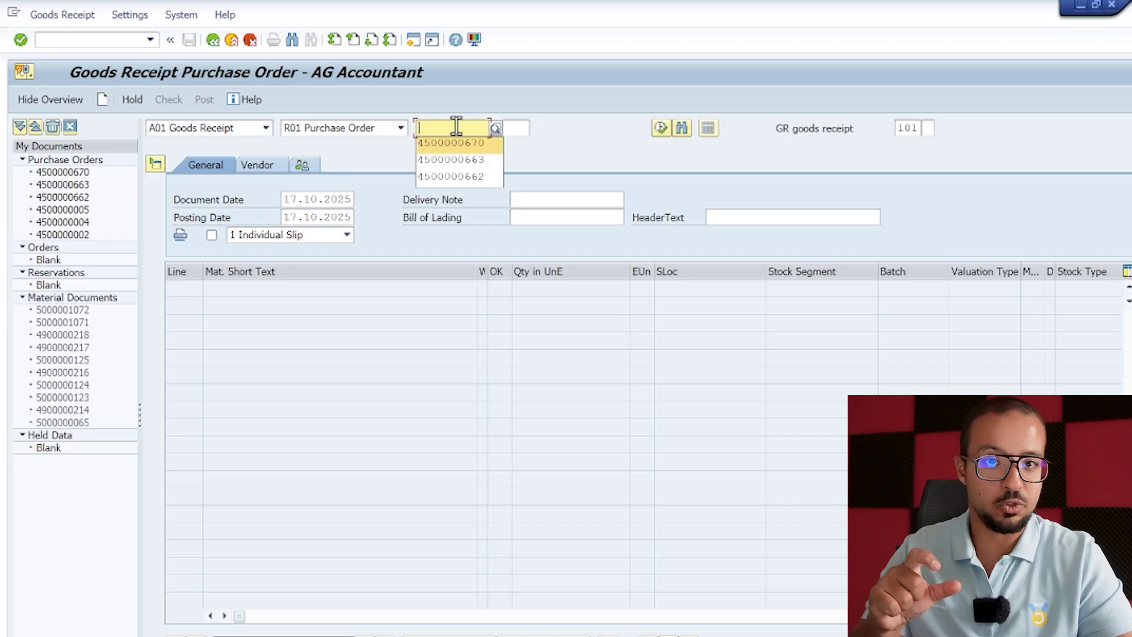
{"action": "key", "text": "Return"}
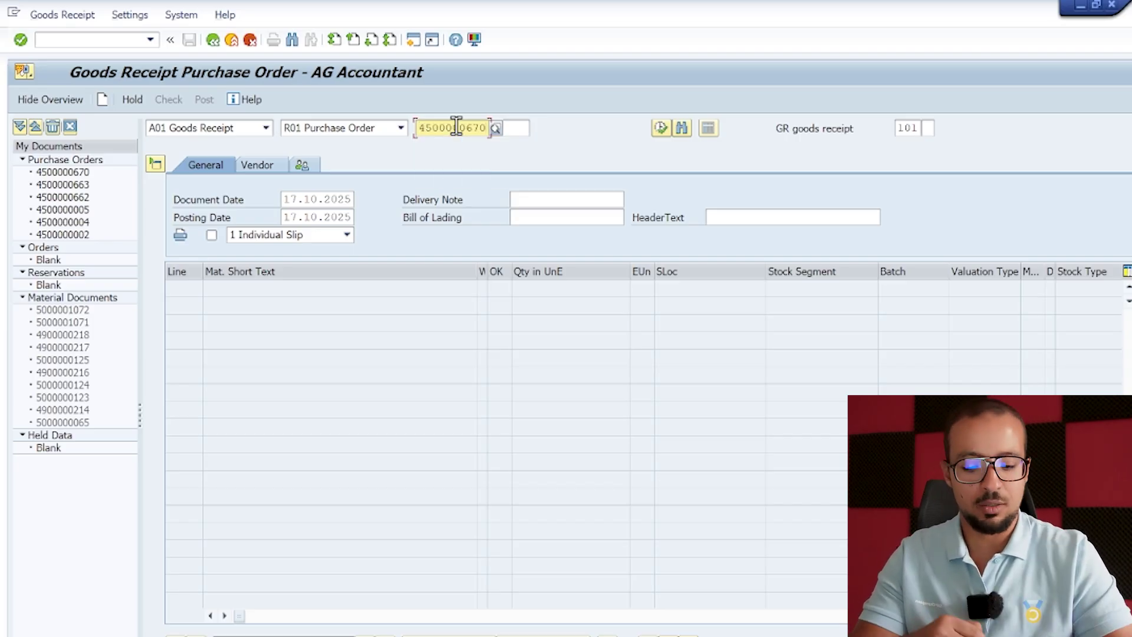
{"action": "key", "text": "Return"}
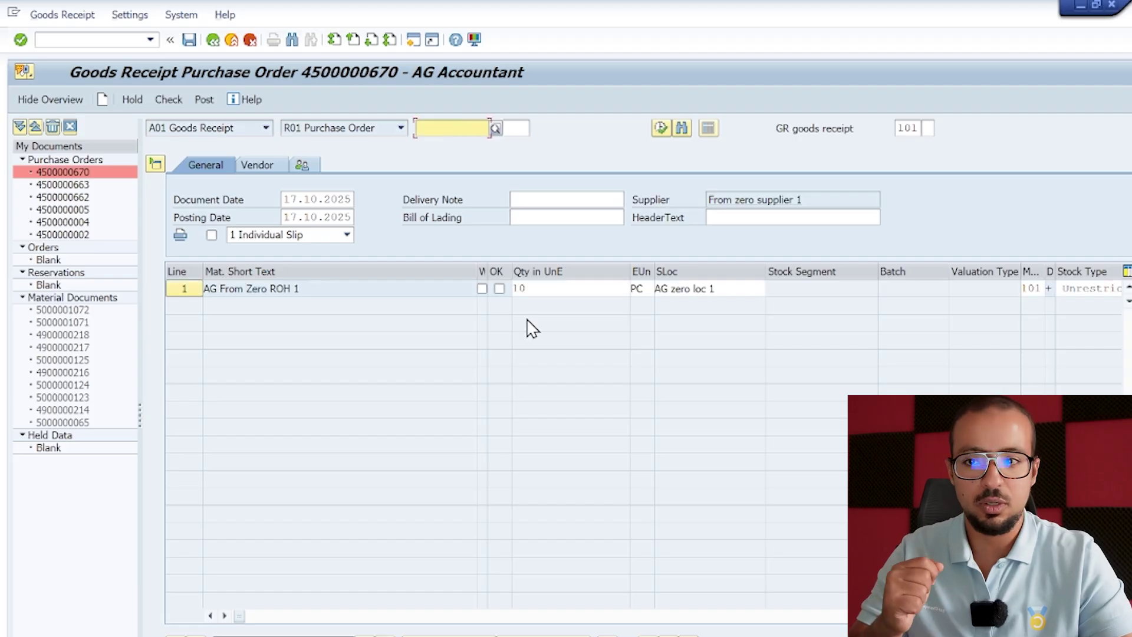
Mark line 1, AG From Zero ROH 1, as OK, then check and post the goods receipt
{"action": "left_click", "coordinate": [499, 288]}
{"action": "left_click", "coordinate": [168, 99]}
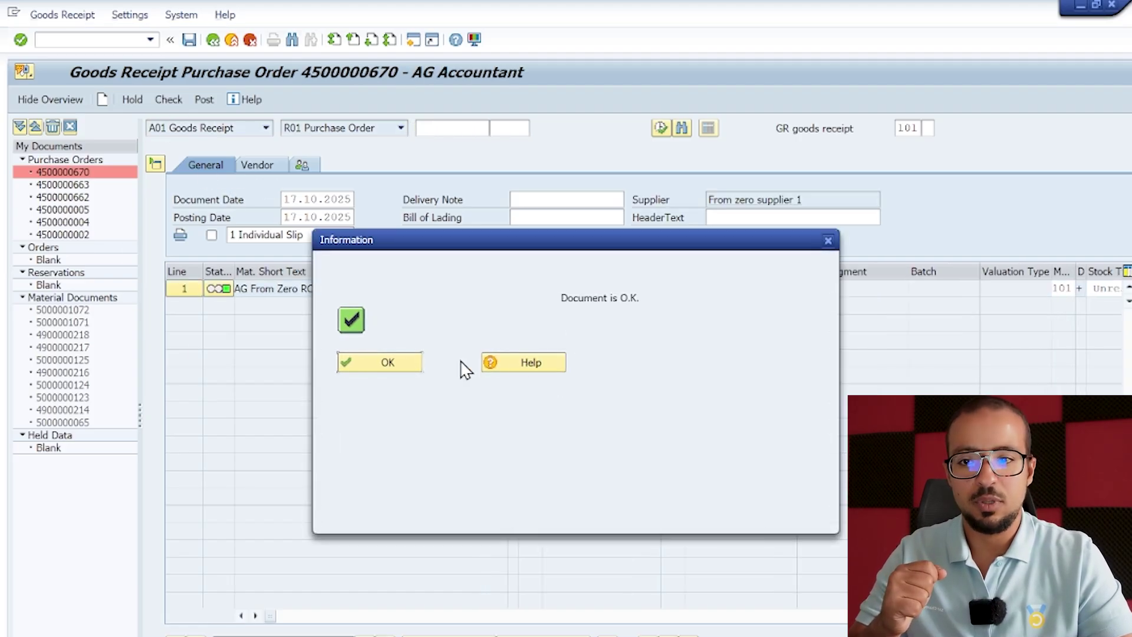
{"action": "left_click", "coordinate": [380, 362]}
{"action": "left_click", "coordinate": [204, 99]}
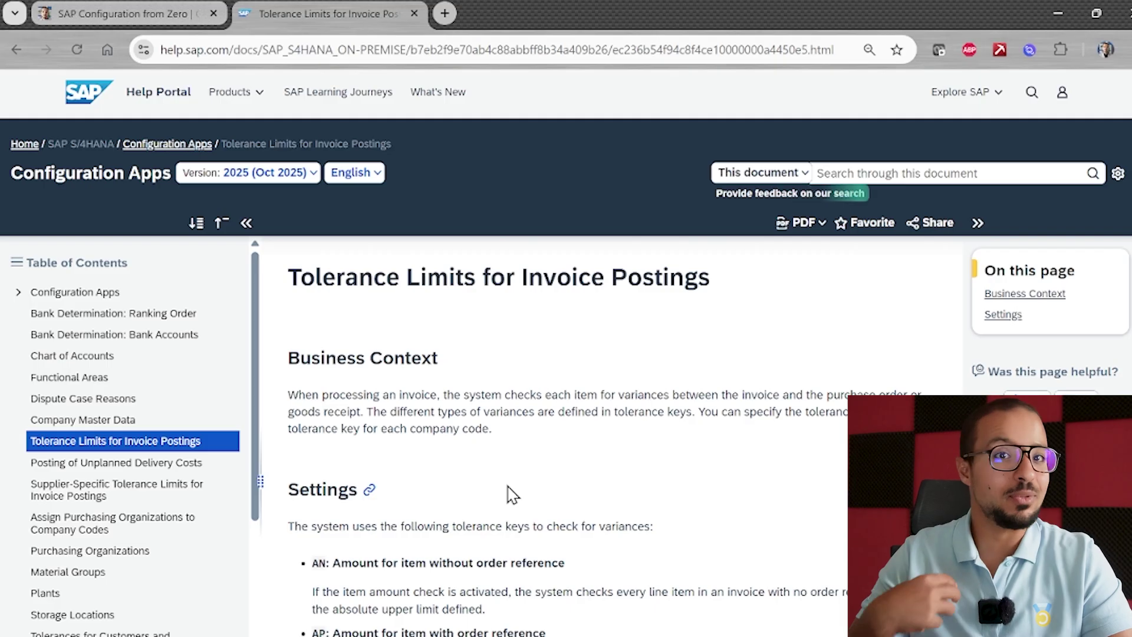
In the browser, go from the SAP Configuration from Zero course map to the Galal Consulting SAP Access page
{"action": "left_click", "coordinate": [123, 18]}
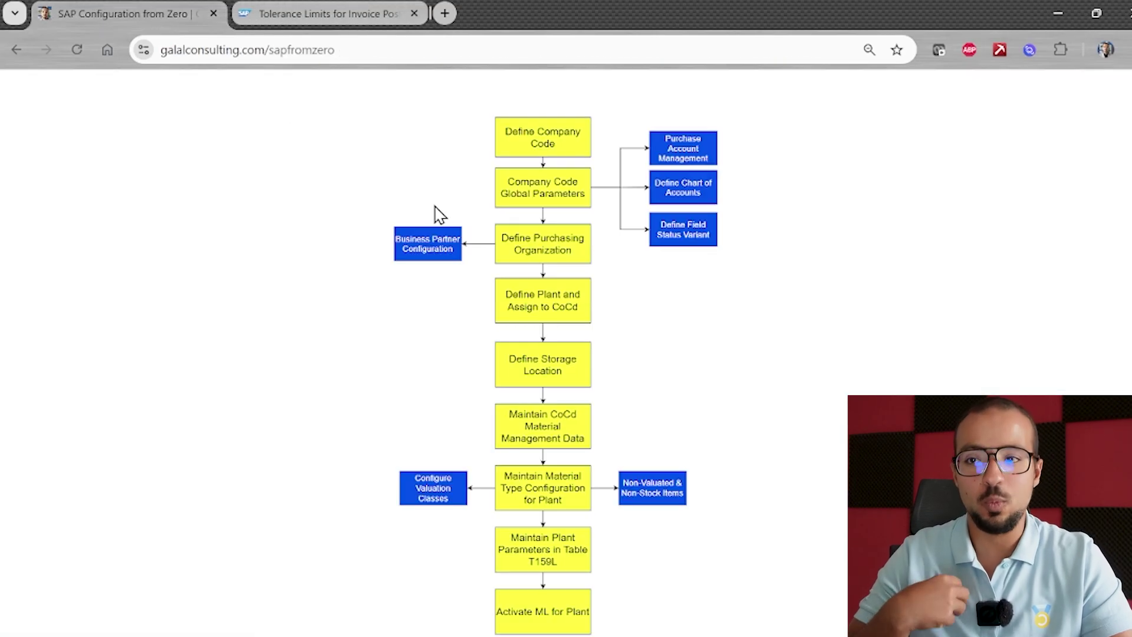
{"action": "scroll", "coordinate": [471, 260], "scroll_direction": "up", "scroll_amount": 10}
{"action": "mouse_move", "coordinate": [546, 275]}
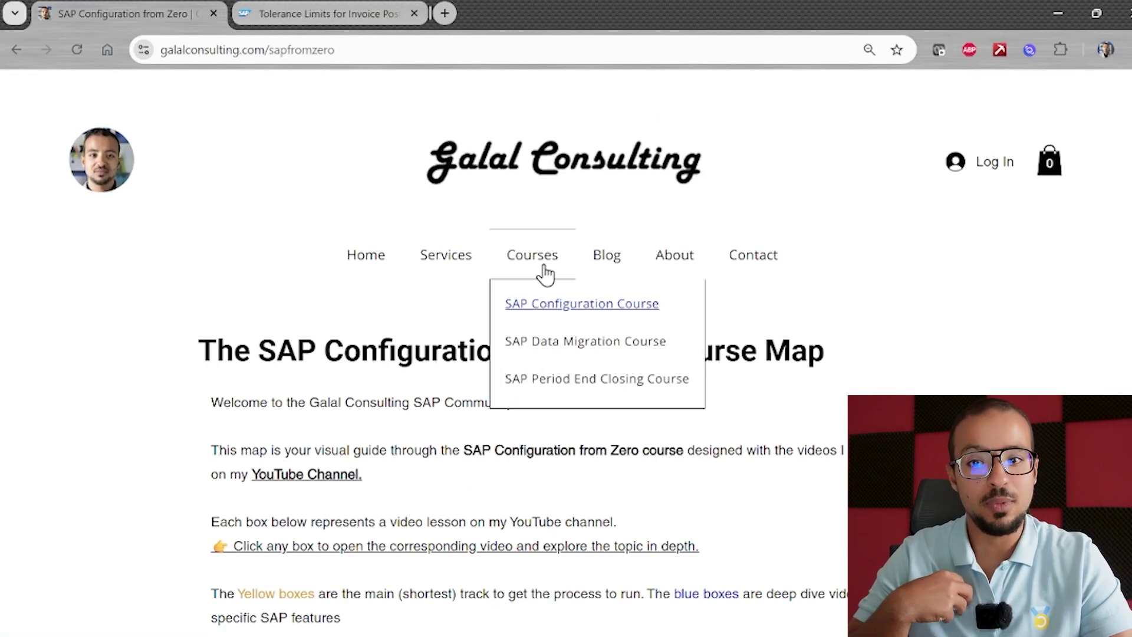
{"action": "mouse_move", "coordinate": [451, 267]}
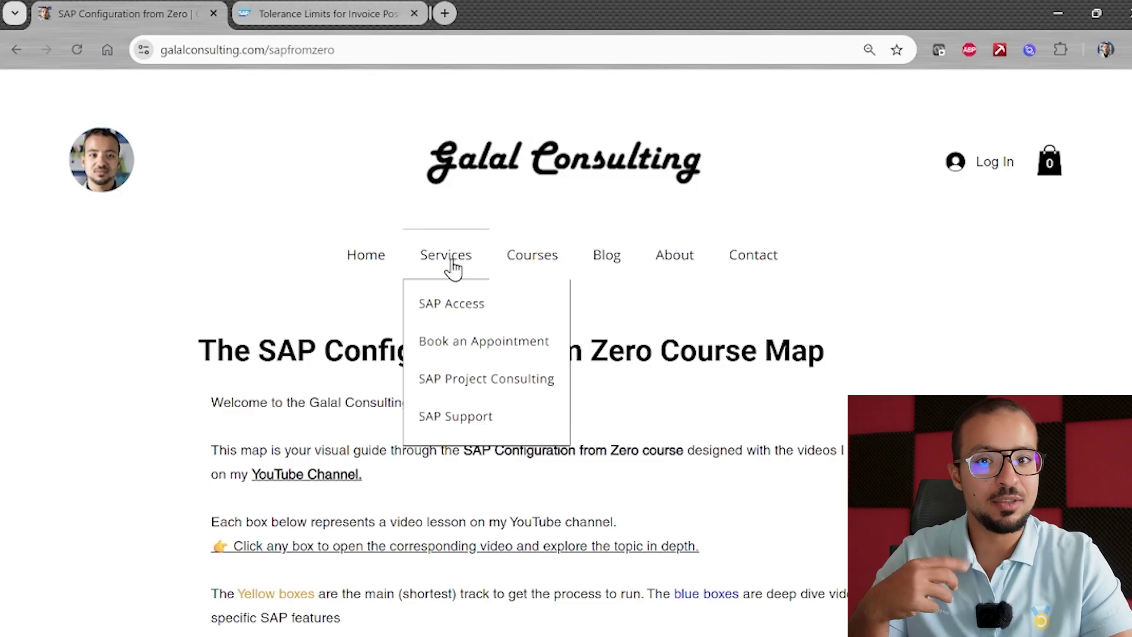
{"action": "left_click", "coordinate": [459, 314]}
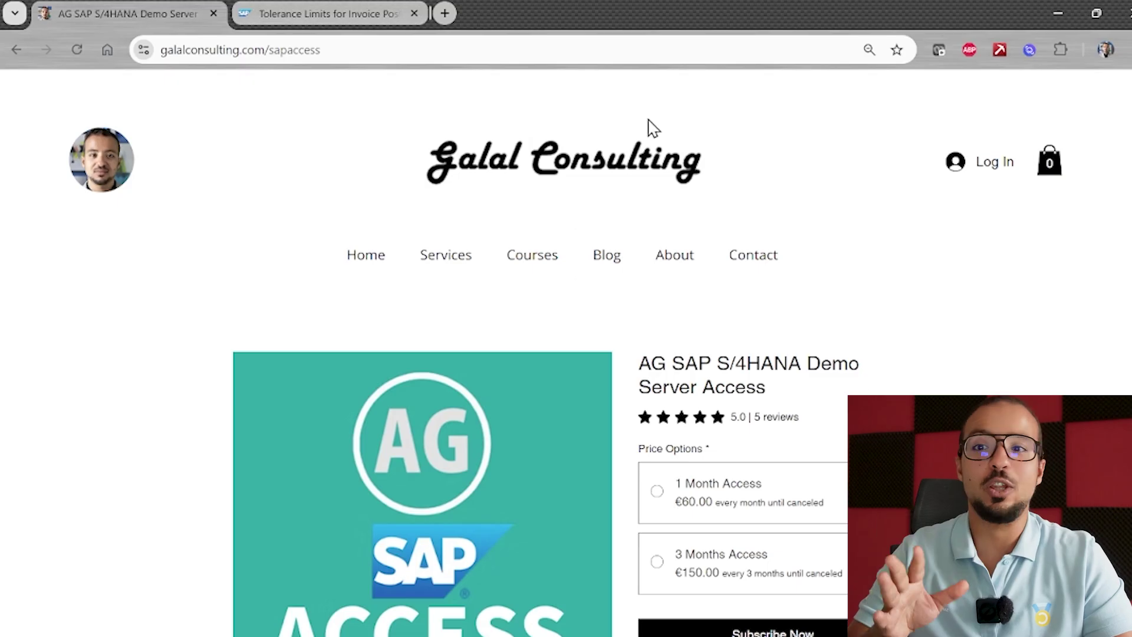
Open the SAP Configuration Course page and look through the course map down to the Activate ML for Plant box
{"action": "mouse_move", "coordinate": [542, 266]}
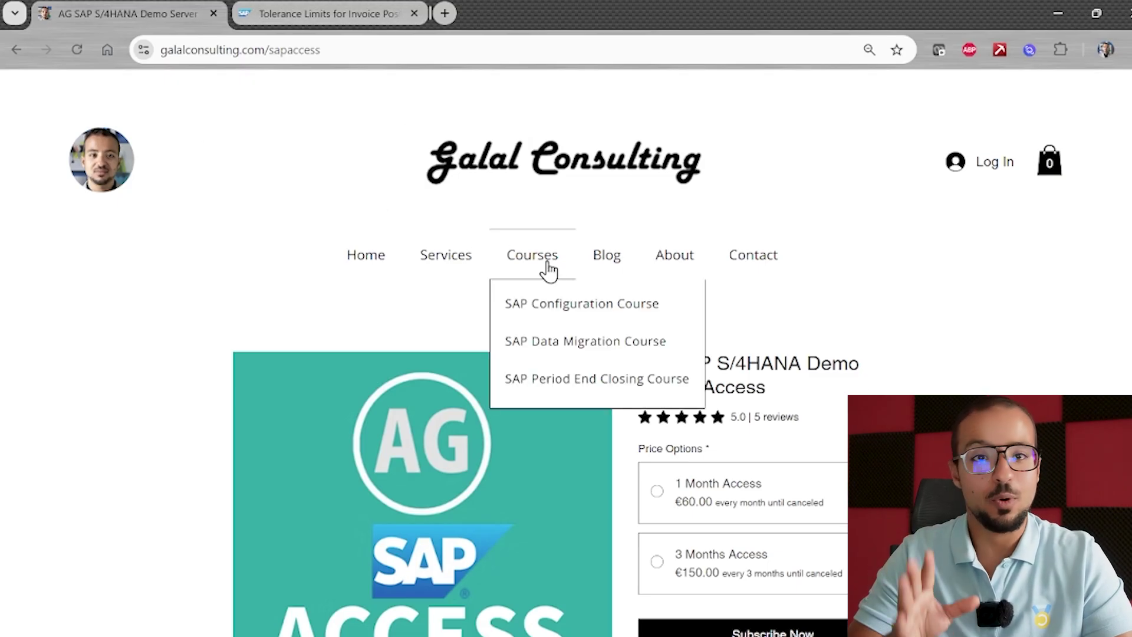
{"action": "left_click", "coordinate": [559, 306]}
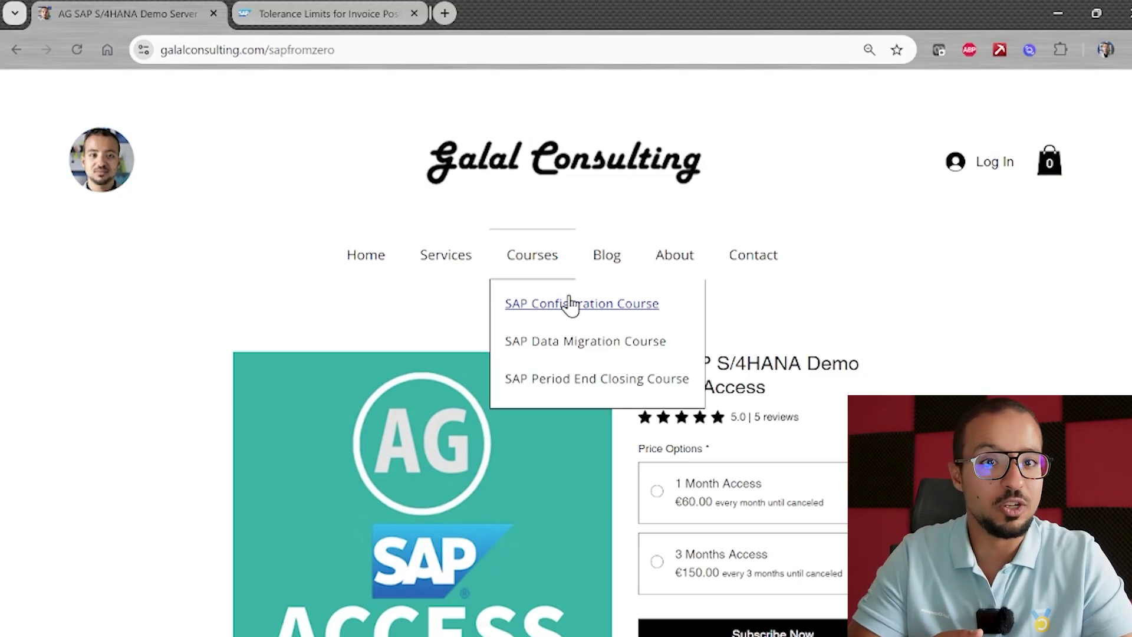
{"action": "scroll", "coordinate": [669, 502], "scroll_direction": "down", "scroll_amount": 2}
{"action": "scroll", "coordinate": [670, 501], "scroll_direction": "down", "scroll_amount": 3}
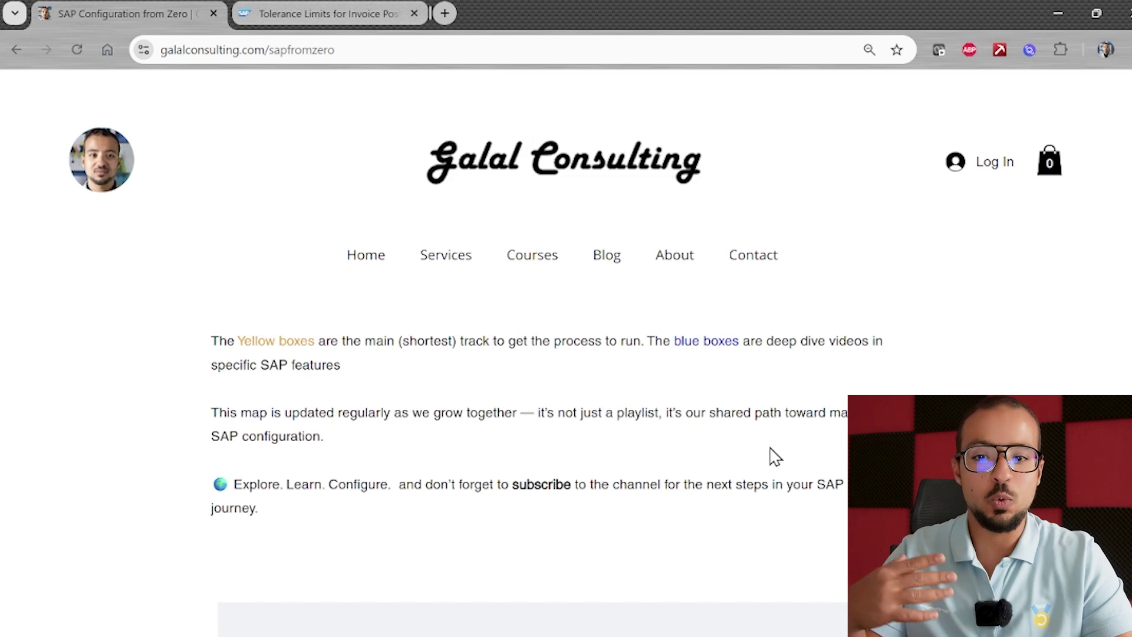
{"action": "scroll", "coordinate": [564, 353], "scroll_direction": "down", "scroll_amount": 5}
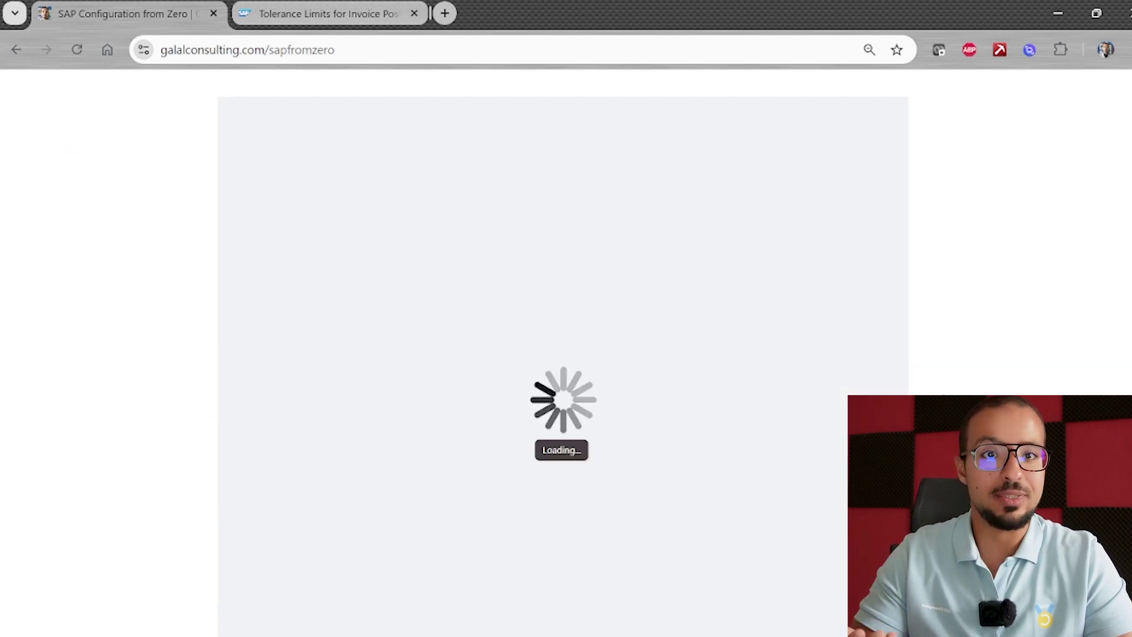
{"action": "scroll", "coordinate": [869, 326], "scroll_direction": "down", "scroll_amount": 5}
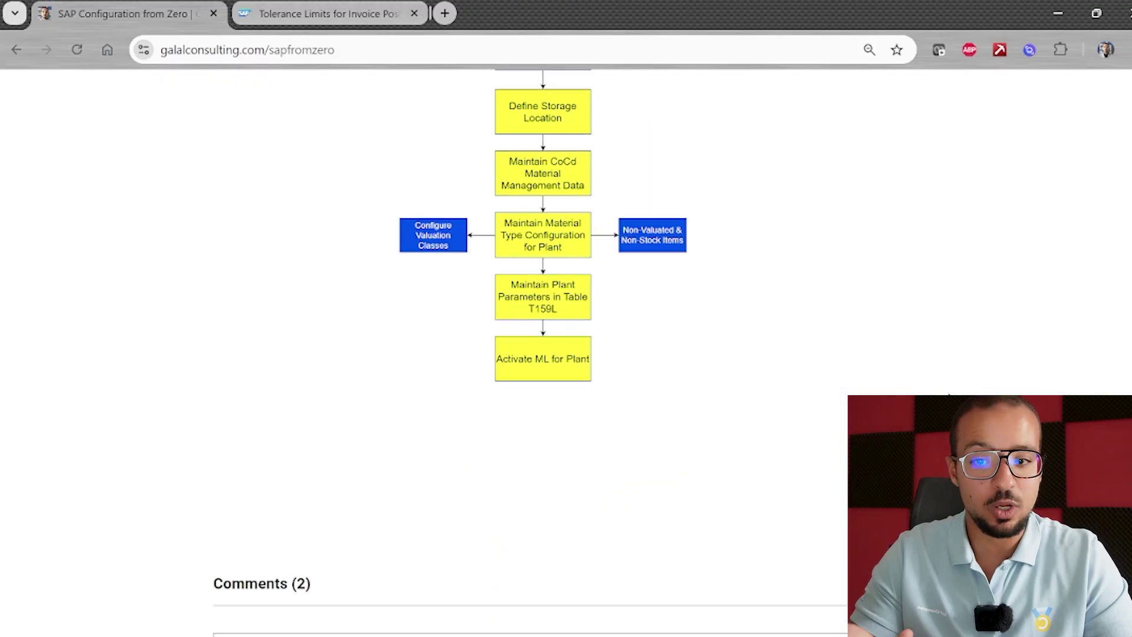